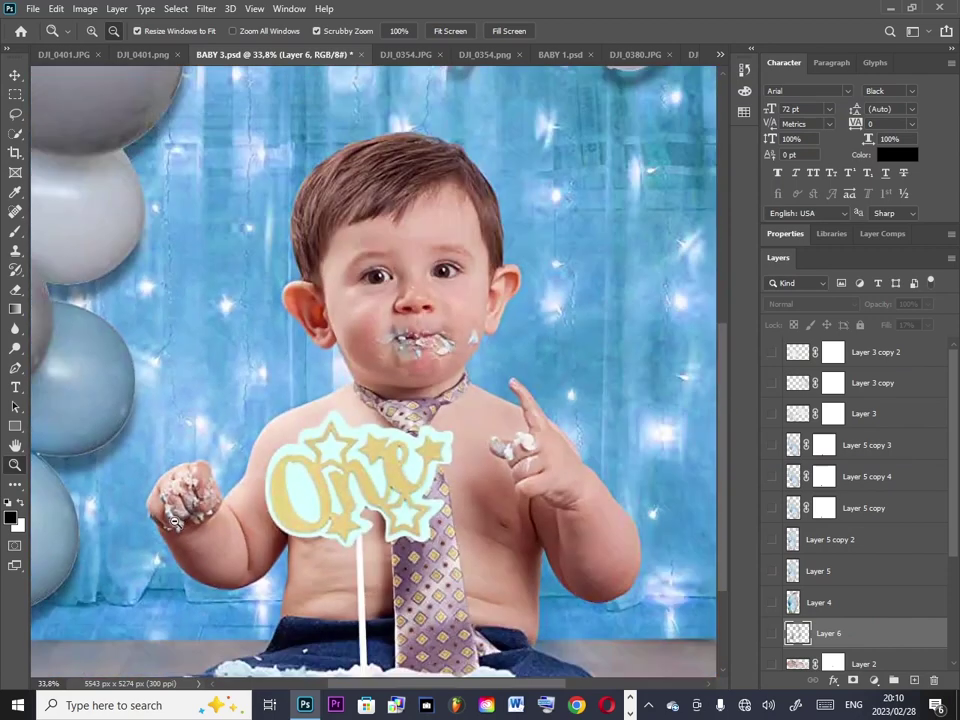
Step: Show the Layer 0 copy, DJI_0401 copy and Layer 1 layers in BABY 3.psd
{"action": "left_click_drag", "start_coordinate": [354, 507], "coordinate": [292, 521]}
{"action": "left_click", "coordinate": [338, 533]}
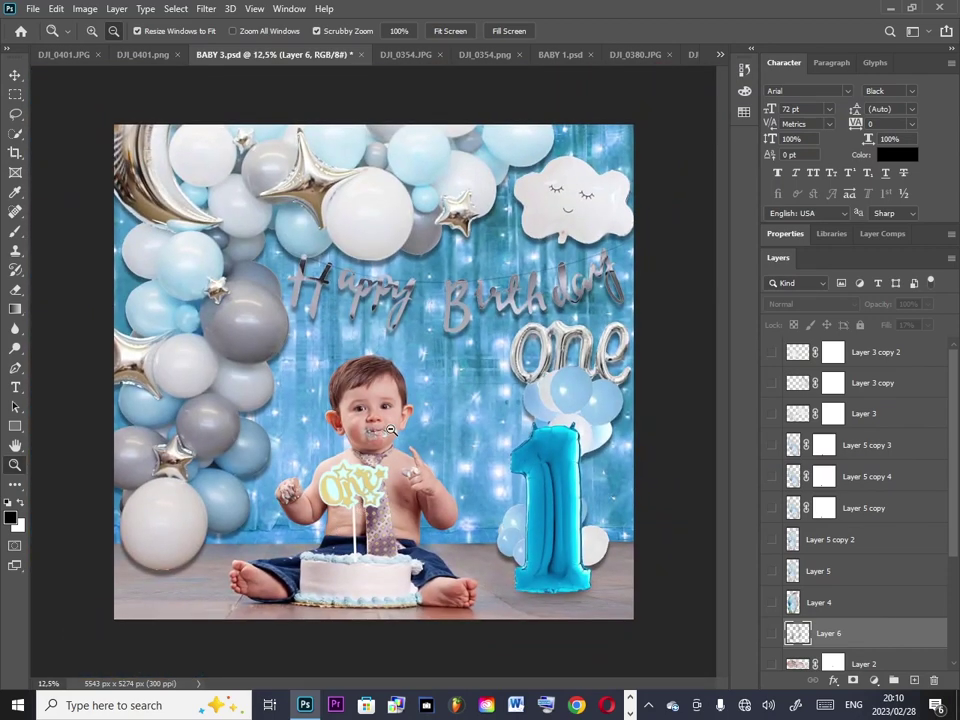
{"action": "scroll", "coordinate": [831, 484], "scroll_direction": "down", "scroll_amount": 3}
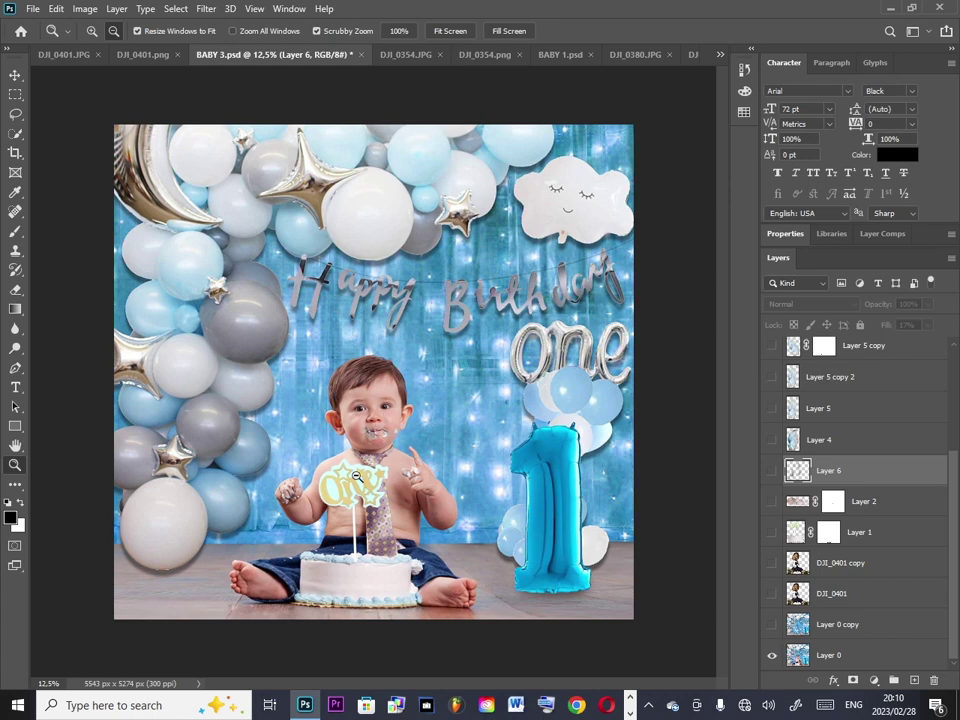
{"action": "left_click", "coordinate": [772, 624]}
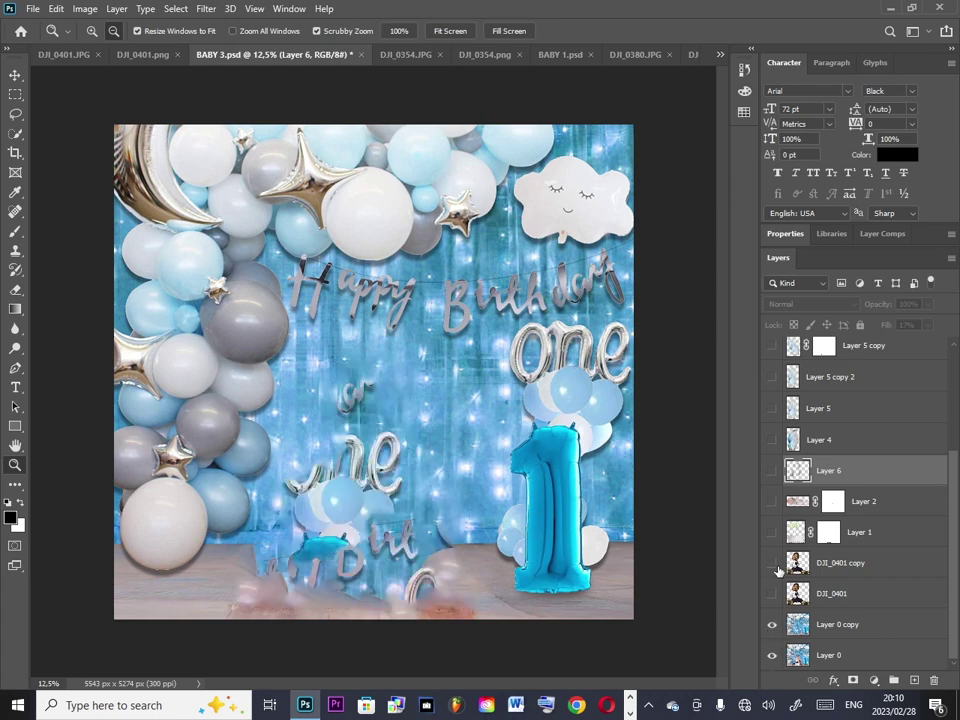
{"action": "left_click", "coordinate": [772, 563]}
{"action": "left_click", "coordinate": [772, 532]}
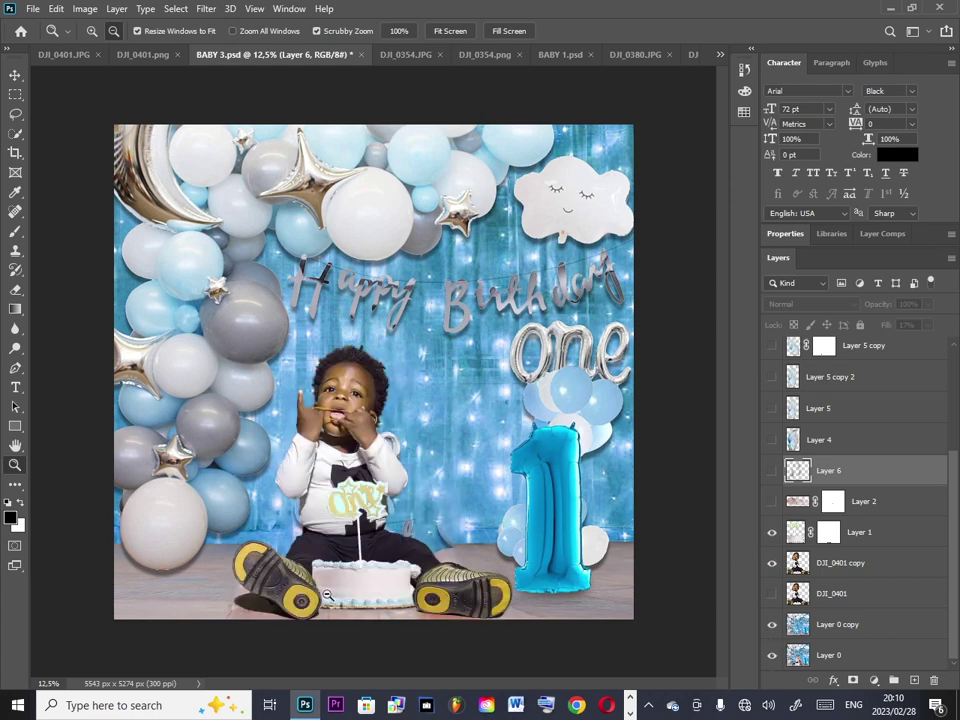
Step: Toggle Layer 6 and Layer 2 to compare the child's mouth and hands, leaving Layer 2 shown and Layer 6 hidden
{"action": "left_click_drag", "start_coordinate": [327, 595], "coordinate": [365, 589]}
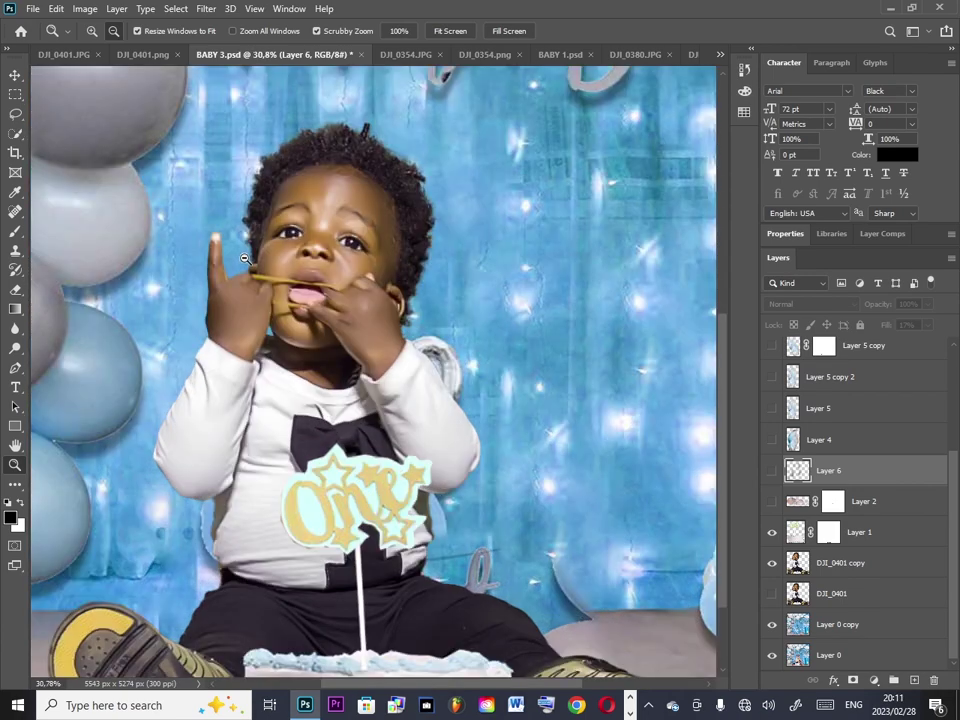
{"action": "left_click_drag", "start_coordinate": [245, 258], "coordinate": [428, 363]}
{"action": "scroll", "coordinate": [428, 363], "scroll_direction": "up", "scroll_amount": 1}
{"action": "left_click", "coordinate": [771, 470]}
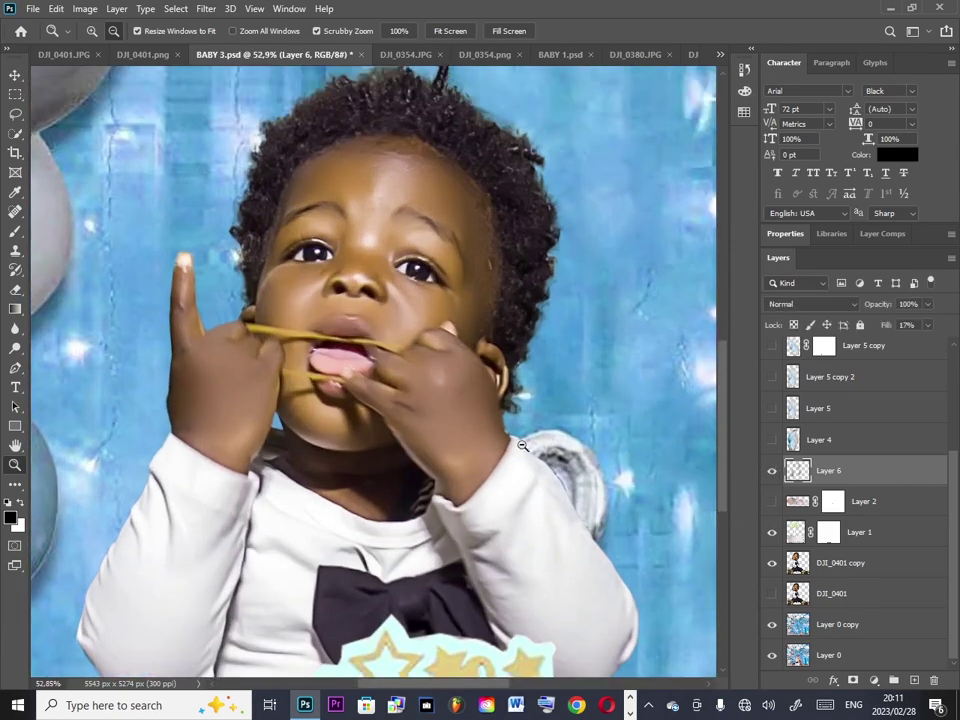
{"action": "left_click", "coordinate": [771, 470]}
{"action": "left_click", "coordinate": [771, 501]}
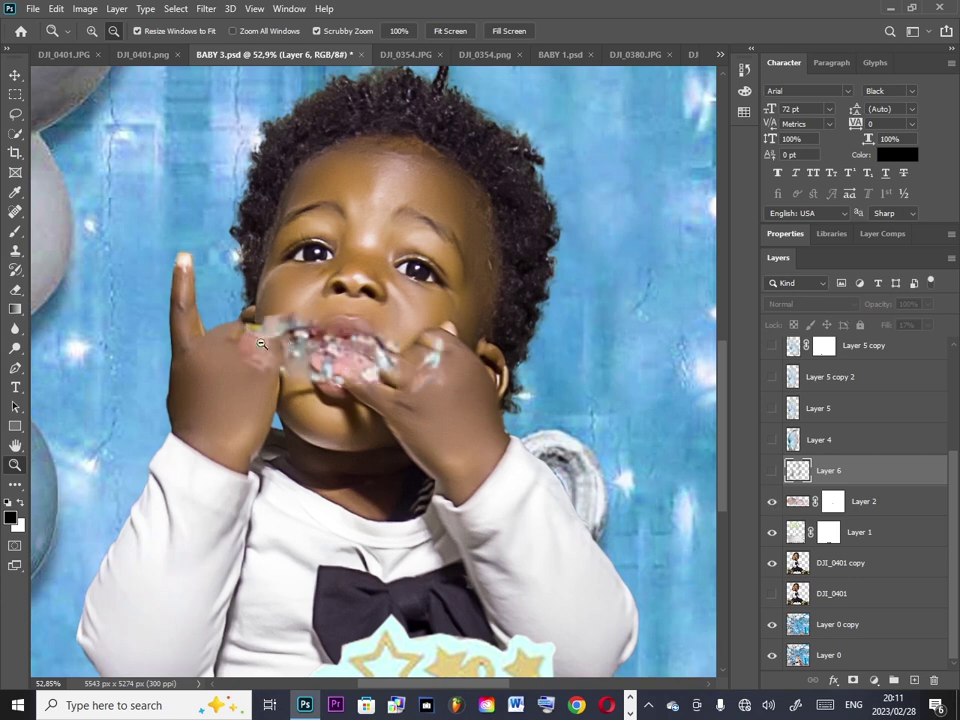
{"action": "left_click_drag", "start_coordinate": [300, 335], "coordinate": [345, 336]}
{"action": "left_click", "coordinate": [771, 501]}
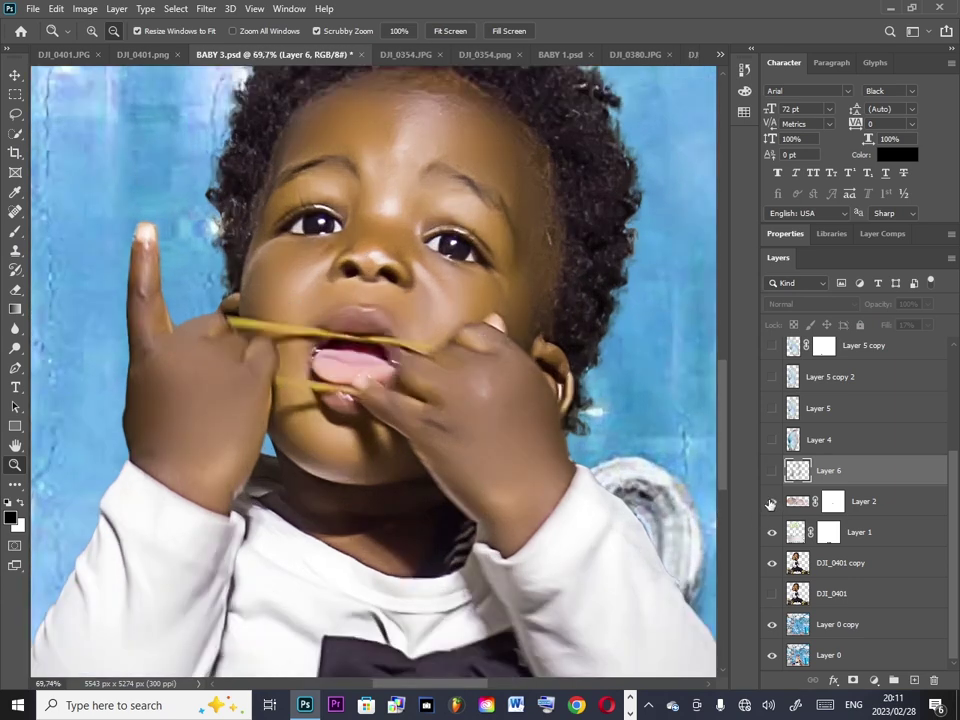
{"action": "left_click", "coordinate": [771, 501]}
{"action": "left_click_drag", "start_coordinate": [343, 350], "coordinate": [376, 351]}
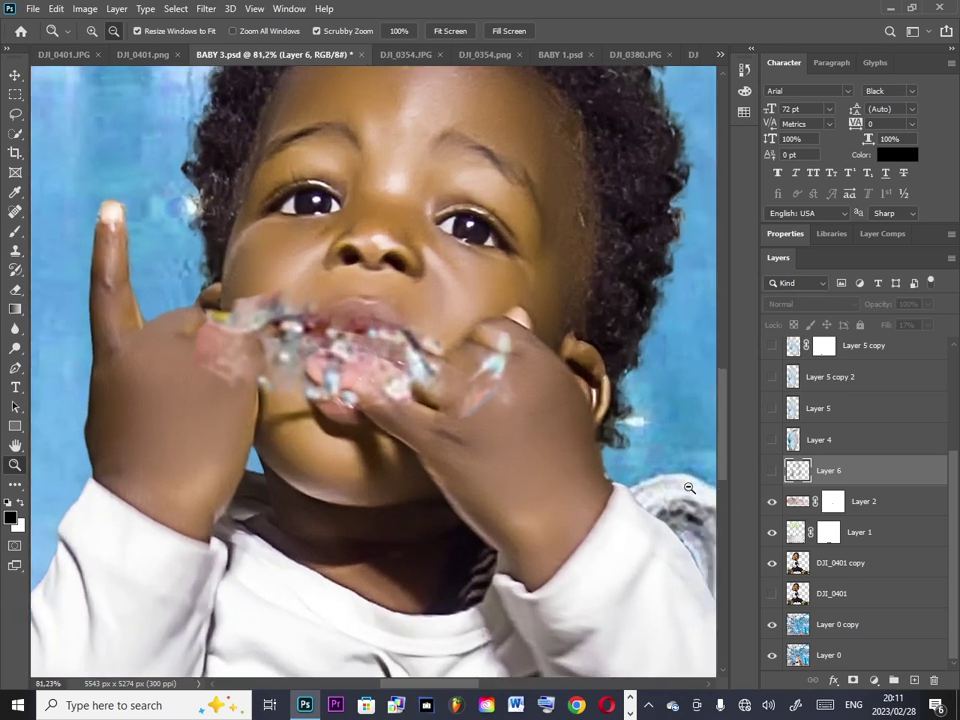
Step: Show Layer 6 and Layer 4 in the birthday composite
{"action": "left_click_drag", "start_coordinate": [700, 495], "coordinate": [500, 484]}
{"action": "mouse_move", "coordinate": [309, 537]}
{"action": "left_mouse_down"}
{"action": "mouse_move", "coordinate": [322, 538]}
{"action": "mouse_move", "coordinate": [305, 539]}
{"action": "left_mouse_up"}
{"action": "left_click", "coordinate": [776, 469]}
{"action": "left_click", "coordinate": [776, 471]}
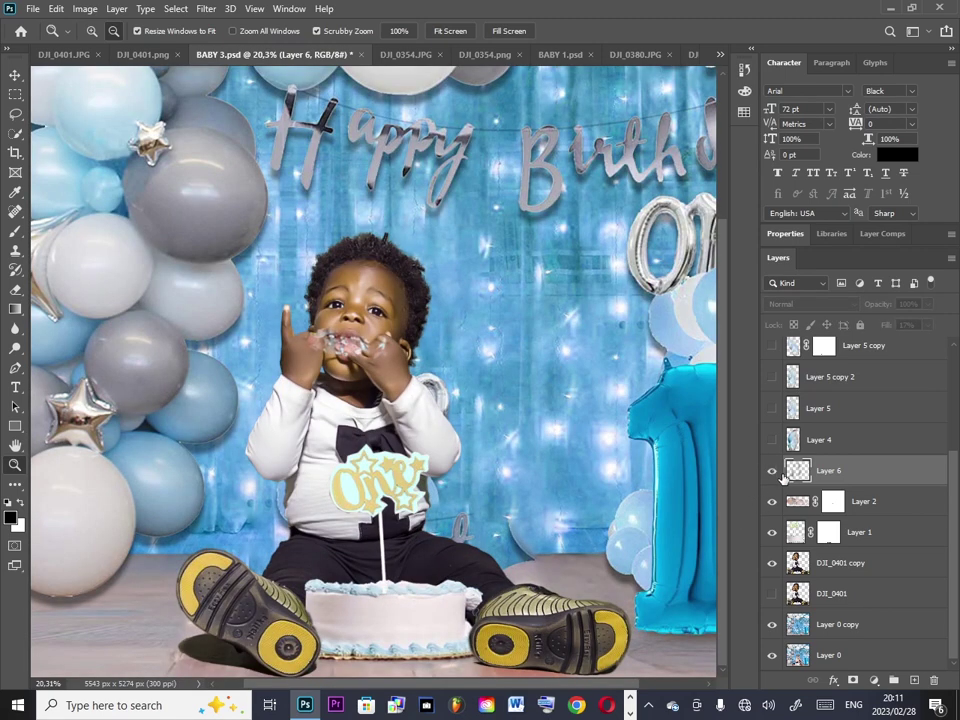
{"action": "left_click", "coordinate": [771, 440]}
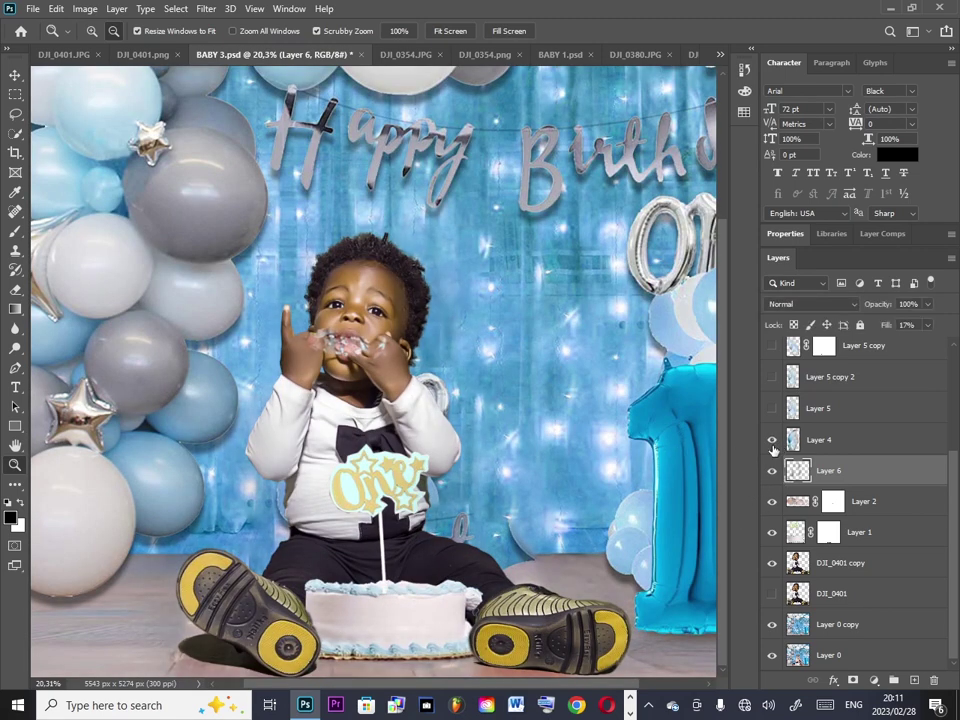
Step: Show Layer 5 and its copies, through Layer 5 copy 3, for the icing where the shoe meets the cake
{"action": "left_click_drag", "start_coordinate": [460, 660], "coordinate": [545, 654]}
{"action": "scroll", "coordinate": [535, 642], "scroll_direction": "down", "scroll_amount": 1}
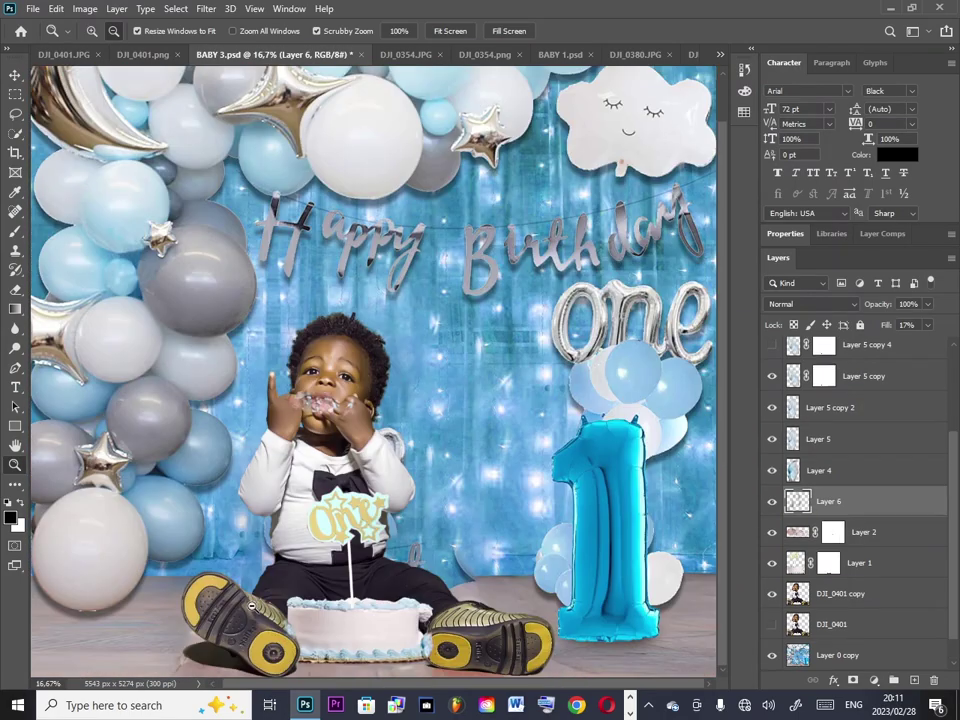
{"action": "left_click_drag", "start_coordinate": [330, 620], "coordinate": [512, 557]}
{"action": "scroll", "coordinate": [773, 445], "scroll_direction": "up", "scroll_amount": 3}
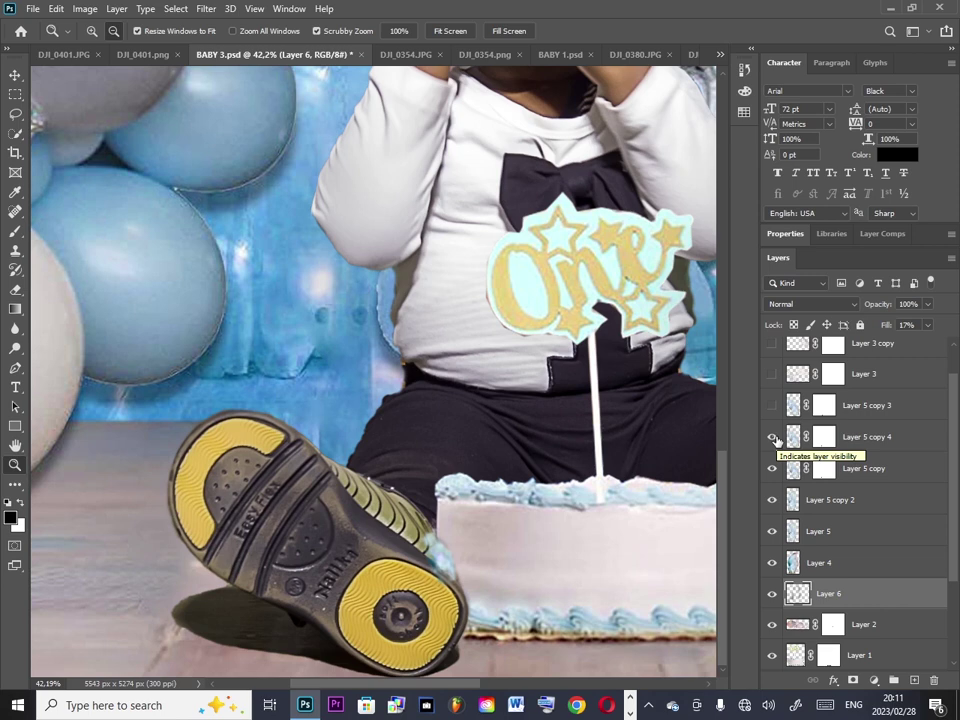
{"action": "left_click", "coordinate": [772, 437]}
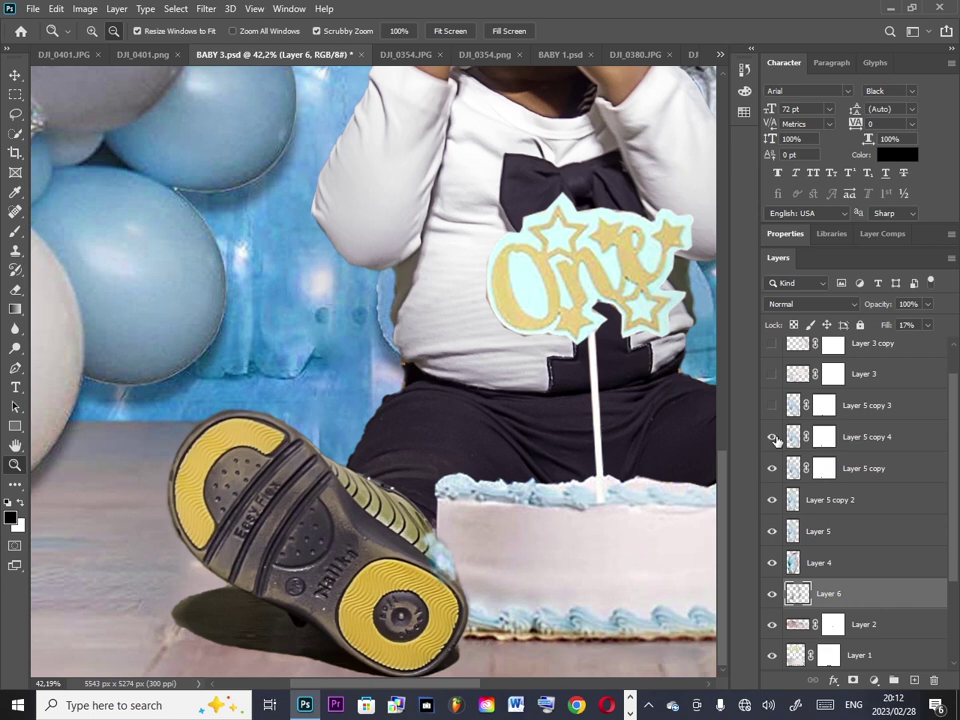
{"action": "left_click", "coordinate": [772, 405]}
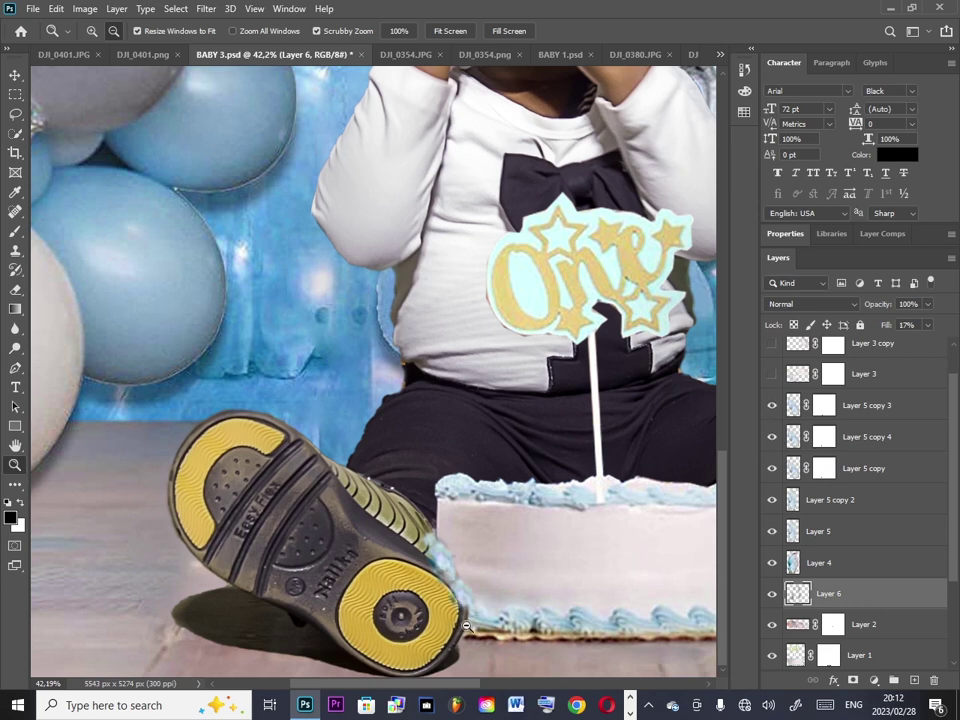
Step: Show Layer 3 and Layer 3 copy to add the cream on the child's raised hand and finger
{"action": "left_click", "coordinate": [771, 374]}
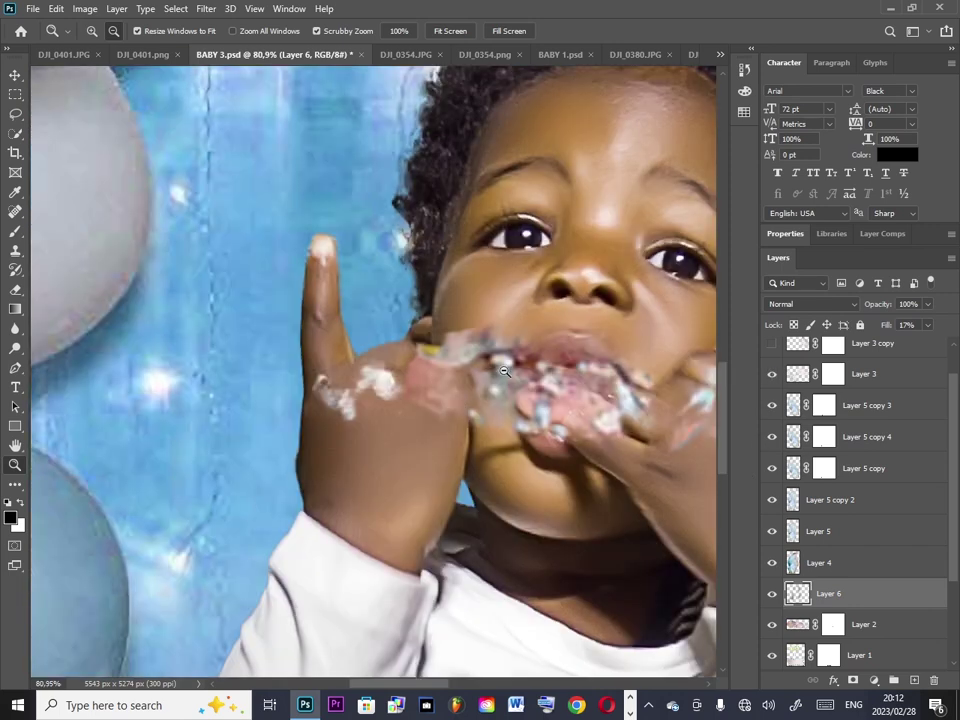
{"action": "scroll", "coordinate": [600, 400], "scroll_direction": "up", "scroll_amount": 2}
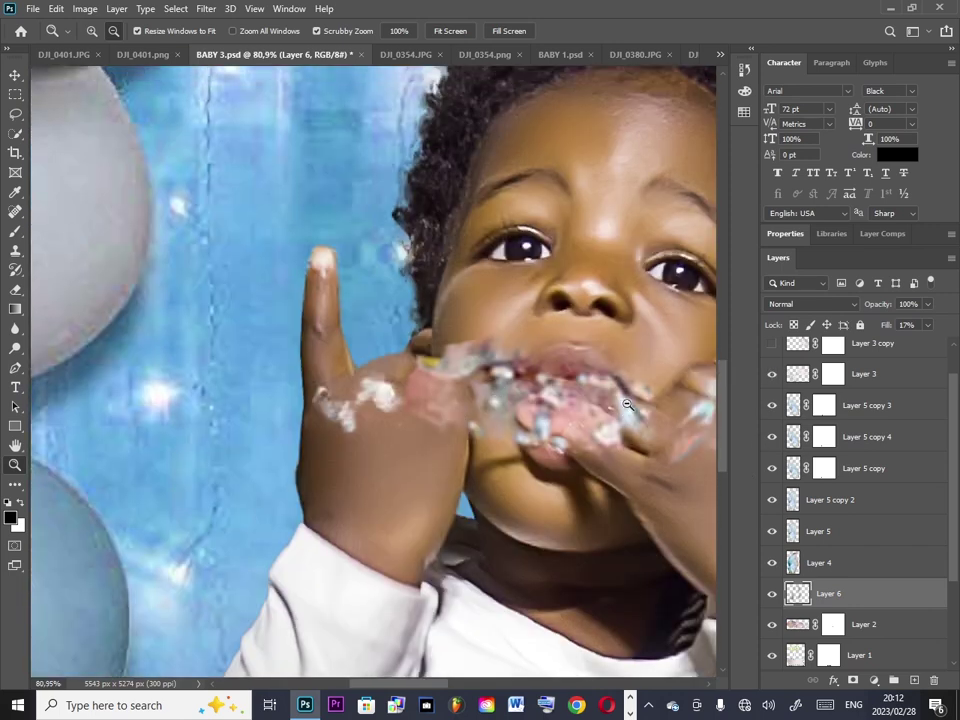
{"action": "scroll", "coordinate": [376, 395], "scroll_direction": "up", "scroll_amount": 1}
{"action": "scroll", "coordinate": [778, 392], "scroll_direction": "up", "scroll_amount": 1}
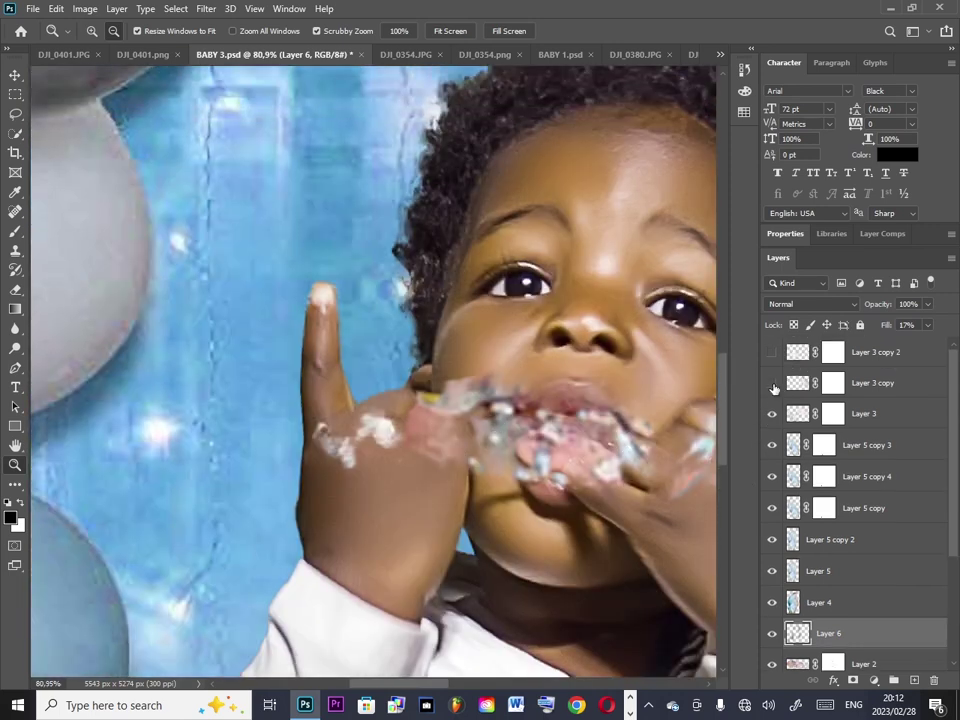
{"action": "left_click", "coordinate": [772, 383]}
{"action": "scroll", "coordinate": [321, 315], "scroll_direction": "up", "scroll_amount": 2}
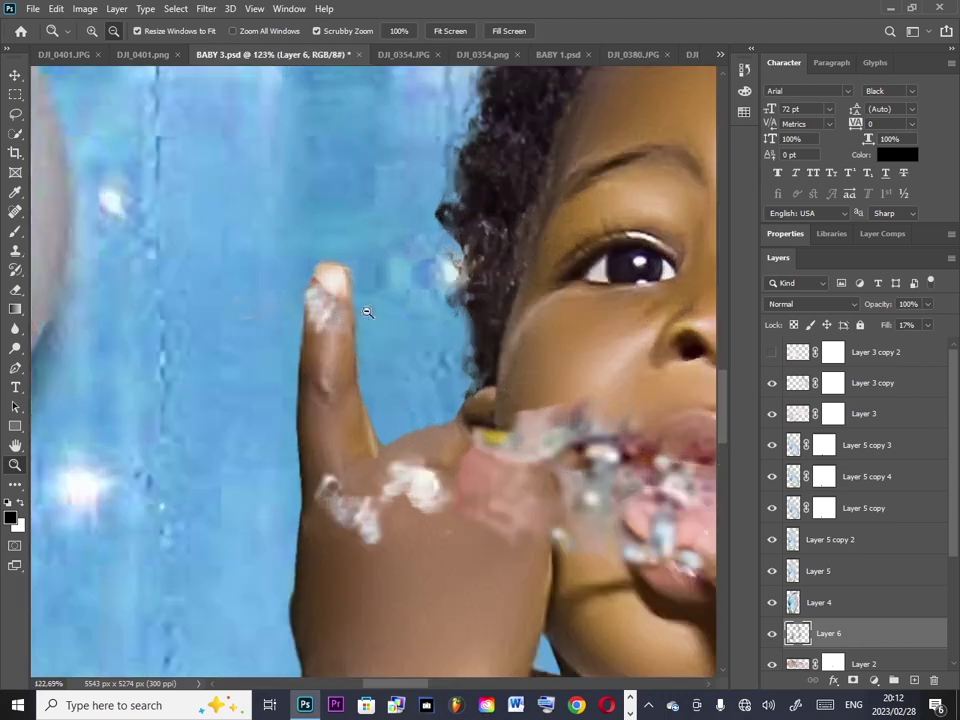
Step: Toggle Layer 3 copy 2 to compare its effect, leave it shown, and review the complete birthday composite
{"action": "left_click", "coordinate": [772, 353]}
{"action": "scroll", "coordinate": [352, 433], "scroll_direction": "down", "scroll_amount": 2}
{"action": "left_click", "coordinate": [772, 354]}
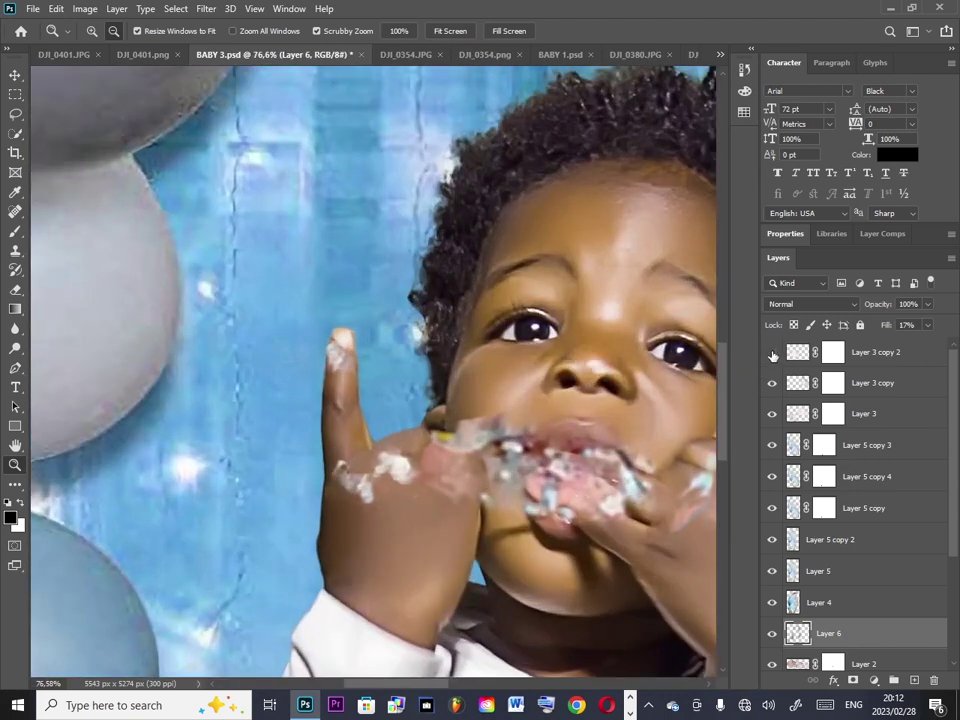
{"action": "left_click", "coordinate": [772, 354]}
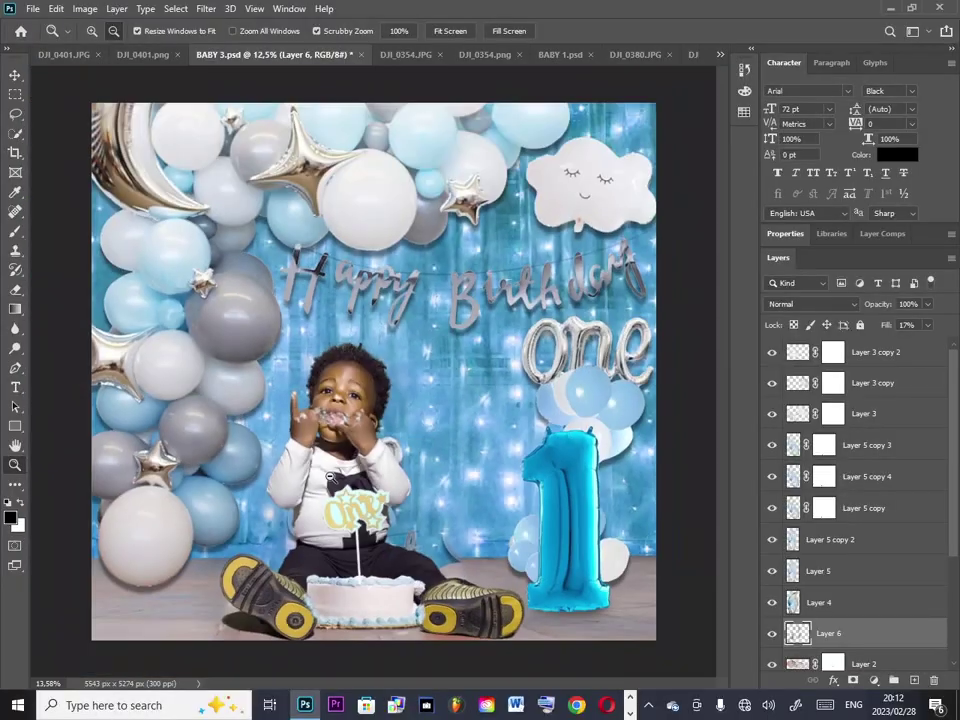
{"action": "left_click", "coordinate": [347, 471]}
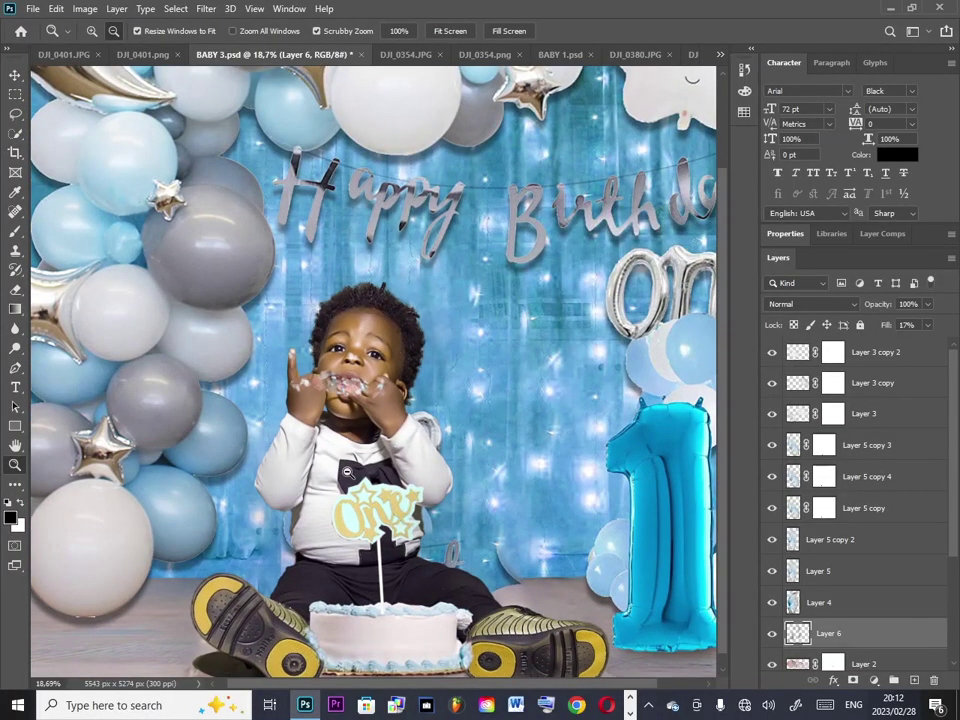
{"action": "left_click", "coordinate": [499, 80]}
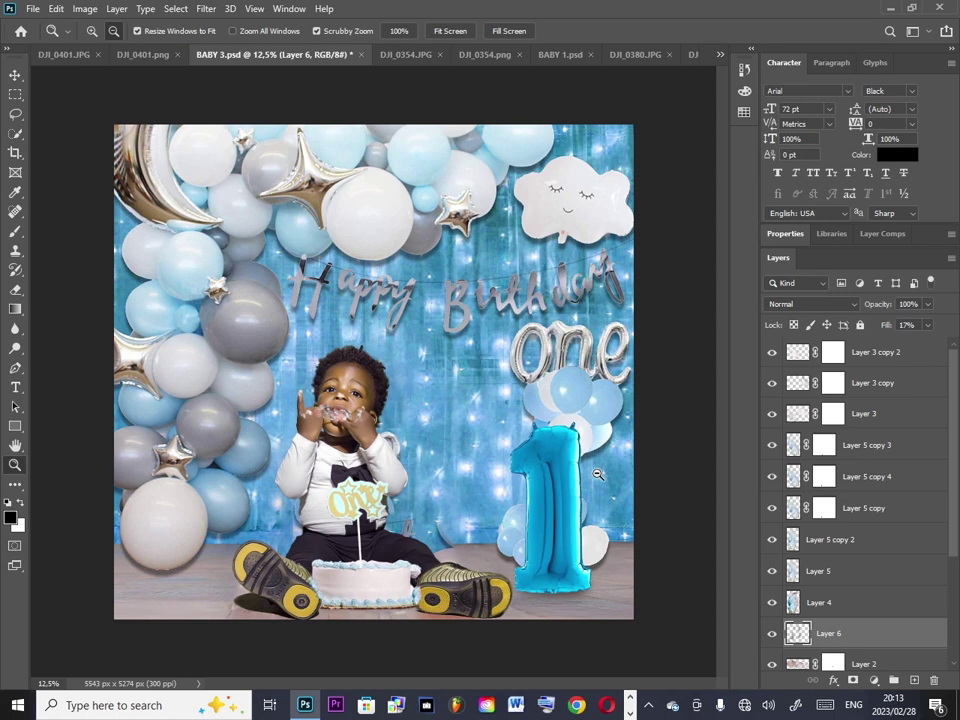
Step: Review the original DJI_0354.JPG photo and its DJI_0354.png cutout, then switch to the BABY 1.psd document
{"action": "left_click", "coordinate": [400, 56]}
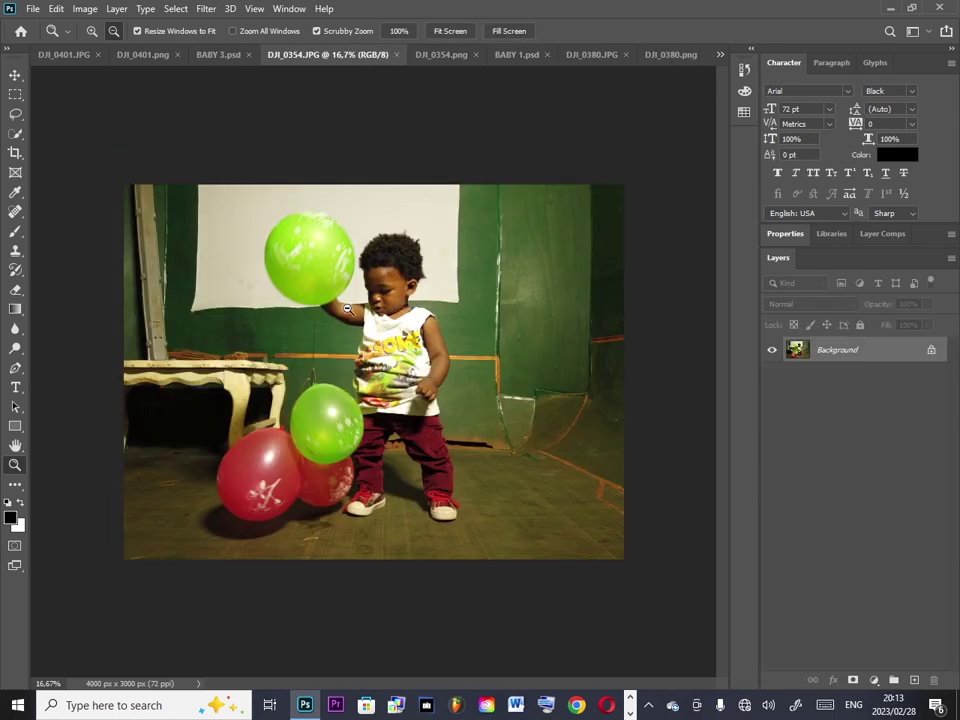
{"action": "left_click", "coordinate": [443, 30]}
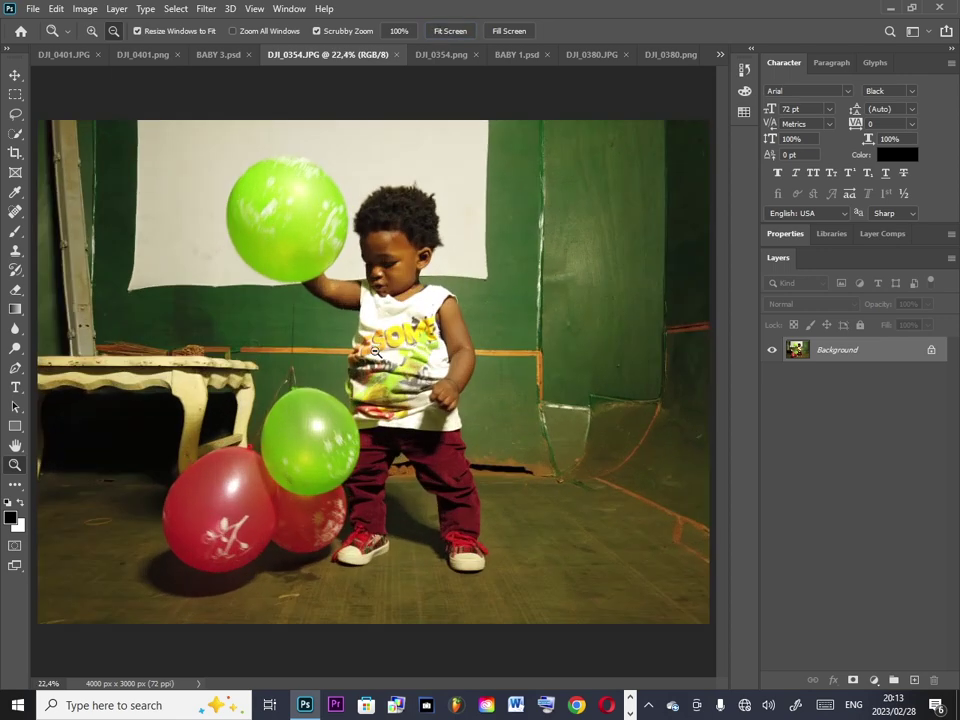
{"action": "left_click", "coordinate": [441, 55]}
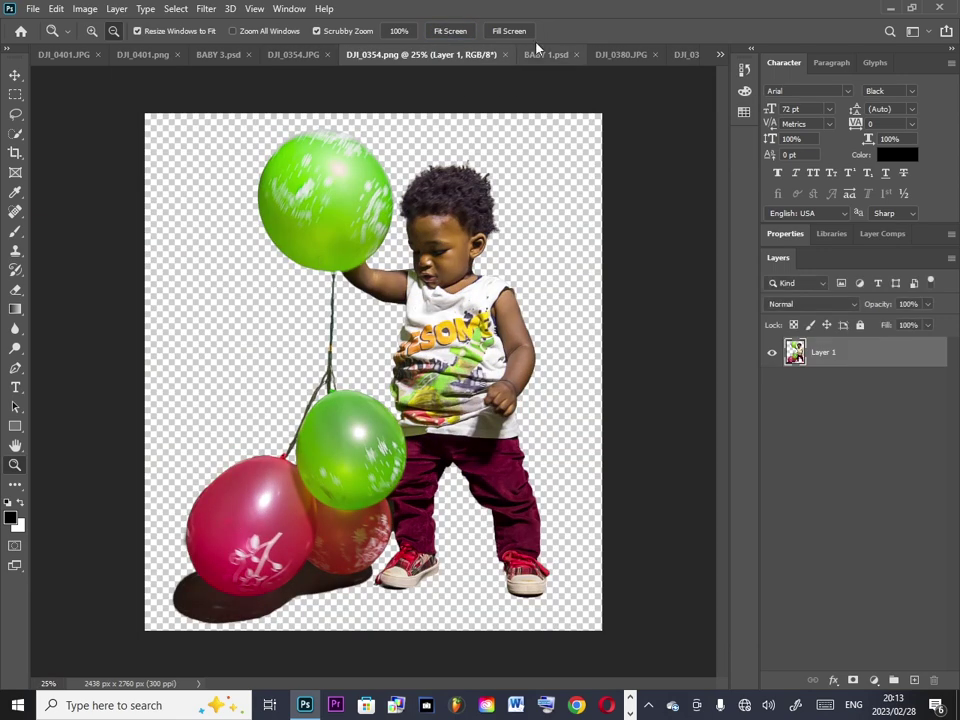
{"action": "key", "text": "ctrl+Tab"}
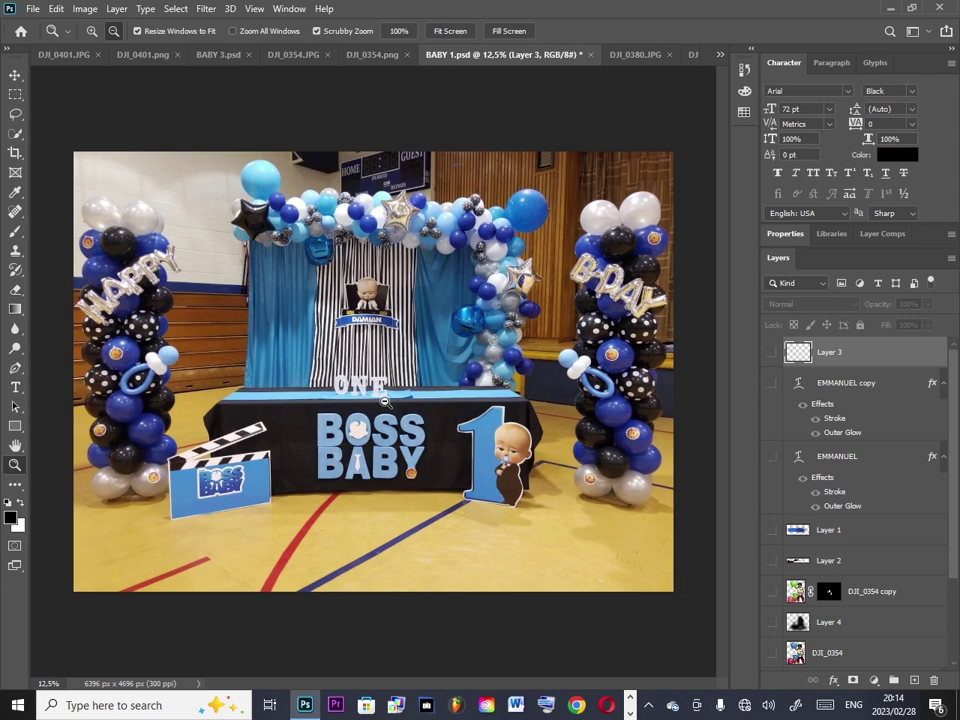
Step: Show the DJI_0354 cutout and Layer 4 over the Boss Baby background
{"action": "scroll", "coordinate": [776, 540], "scroll_direction": "down", "scroll_amount": 3}
{"action": "left_click", "coordinate": [772, 537]}
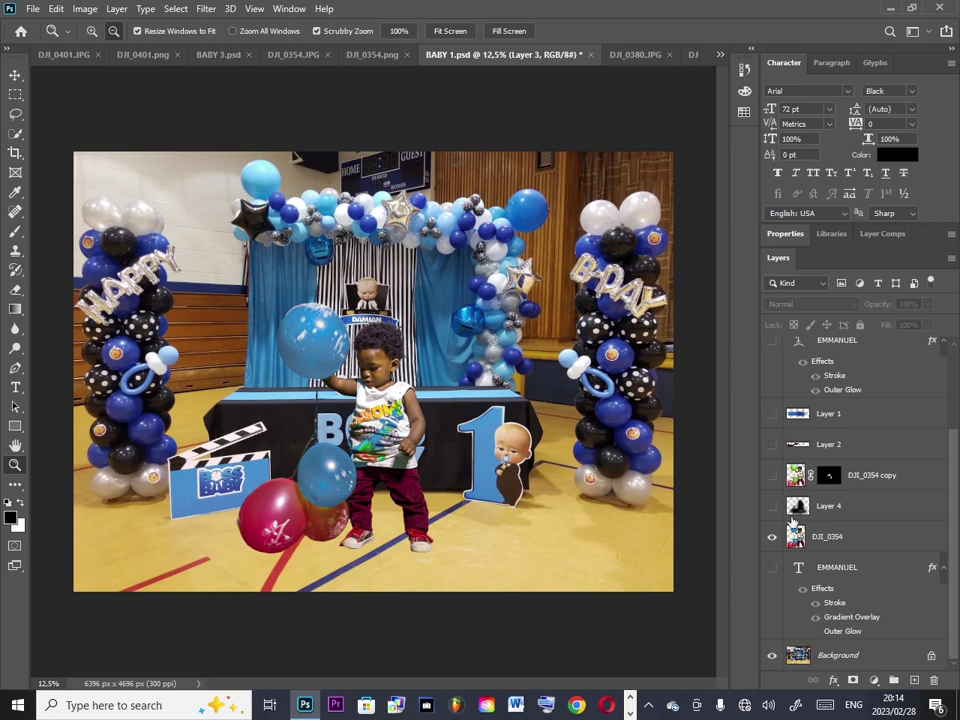
{"action": "left_click", "coordinate": [772, 506]}
{"action": "left_click_drag", "start_coordinate": [348, 534], "coordinate": [382, 525]}
{"action": "left_click_drag", "start_coordinate": [392, 585], "coordinate": [440, 530]}
Step: Toggle the masked DJI_0354 copy layer to compare the child's appearance, leaving it shown
{"action": "left_click", "coordinate": [771, 477]}
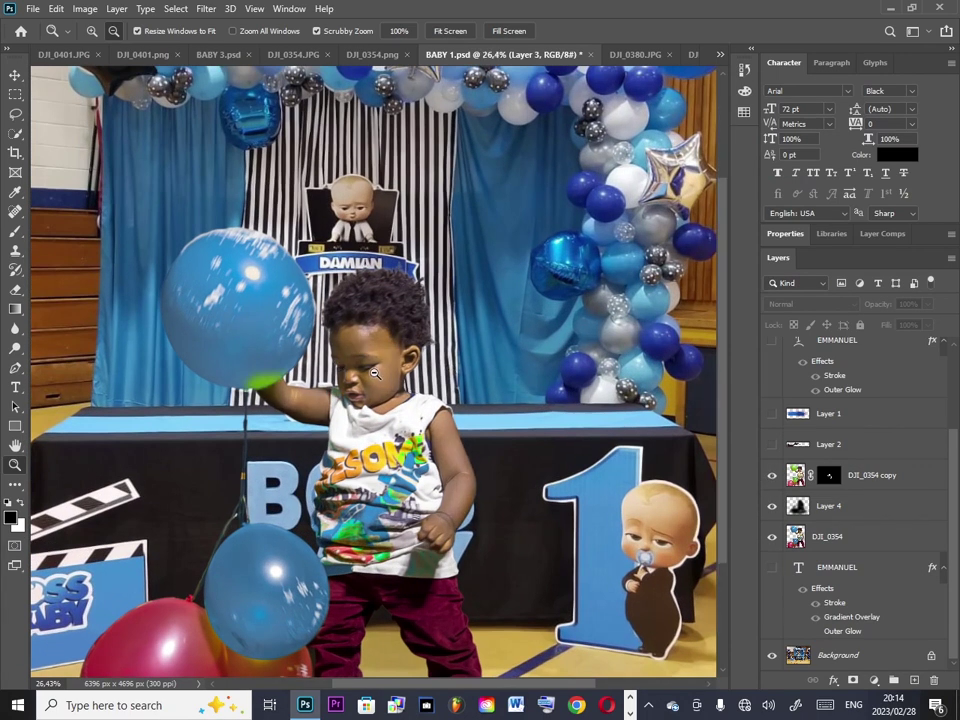
{"action": "left_click", "coordinate": [771, 478]}
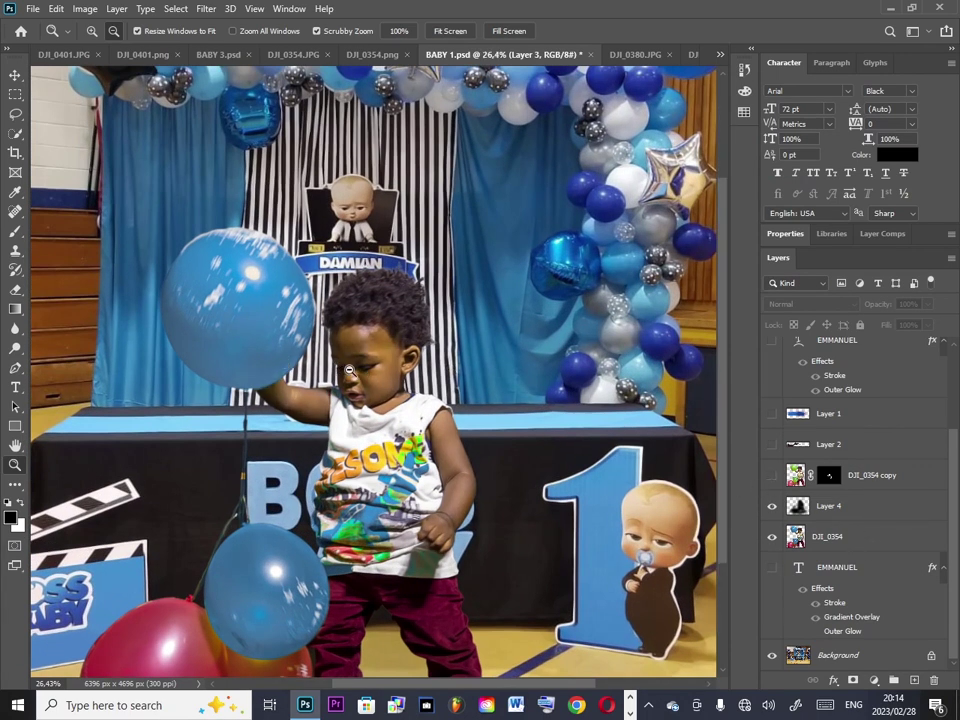
{"action": "left_click", "coordinate": [771, 477]}
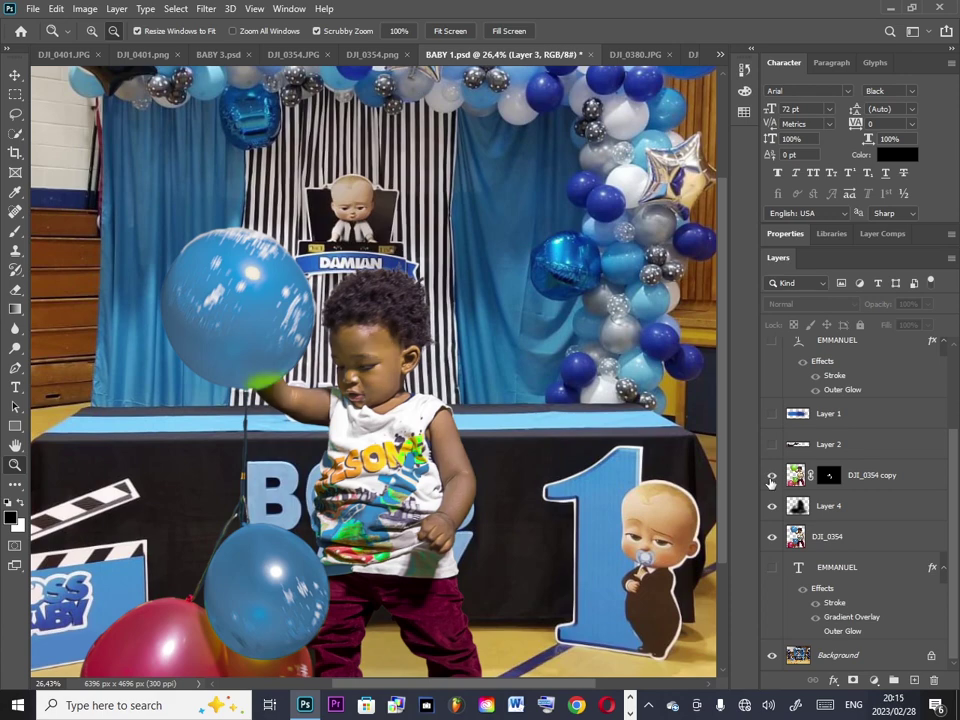
{"action": "left_click", "coordinate": [771, 477]}
{"action": "left_click", "coordinate": [771, 477]}
{"action": "left_click_drag", "start_coordinate": [386, 394], "coordinate": [355, 382]}
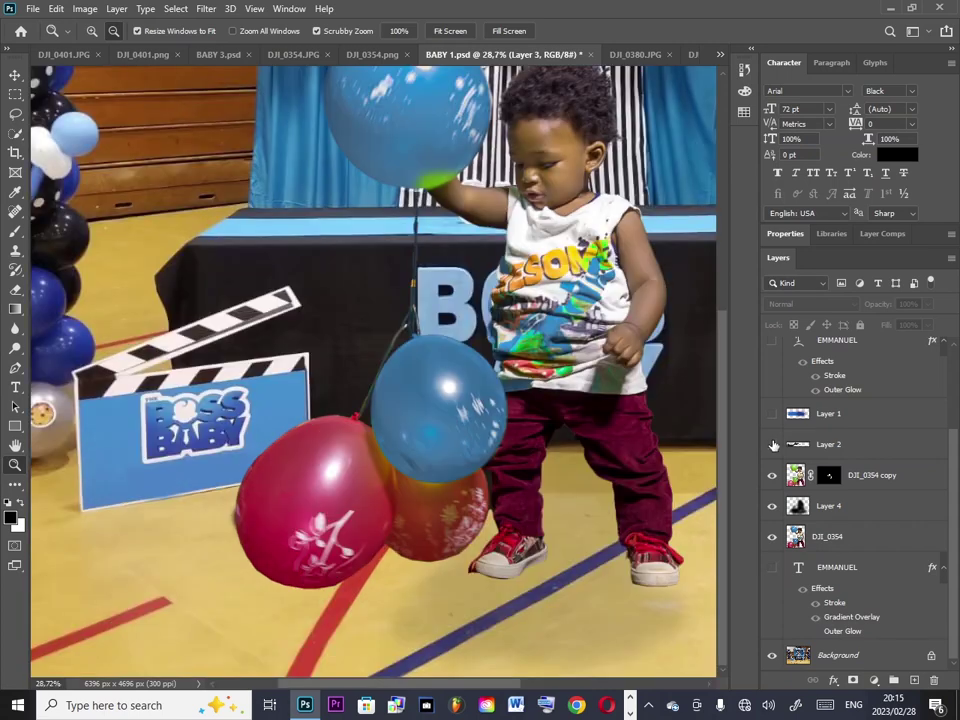
Step: Show Layer 2, the shadow under the balloons, and return to the DJI_0354.png cutout
{"action": "left_click", "coordinate": [771, 444]}
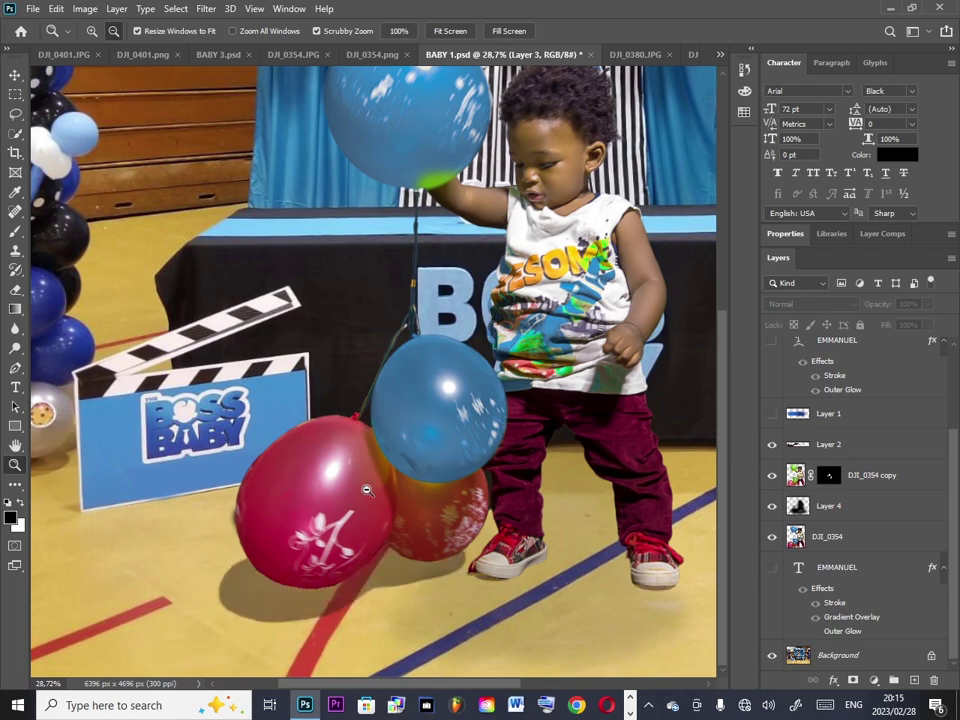
{"action": "left_click_drag", "start_coordinate": [547, 472], "coordinate": [411, 403]}
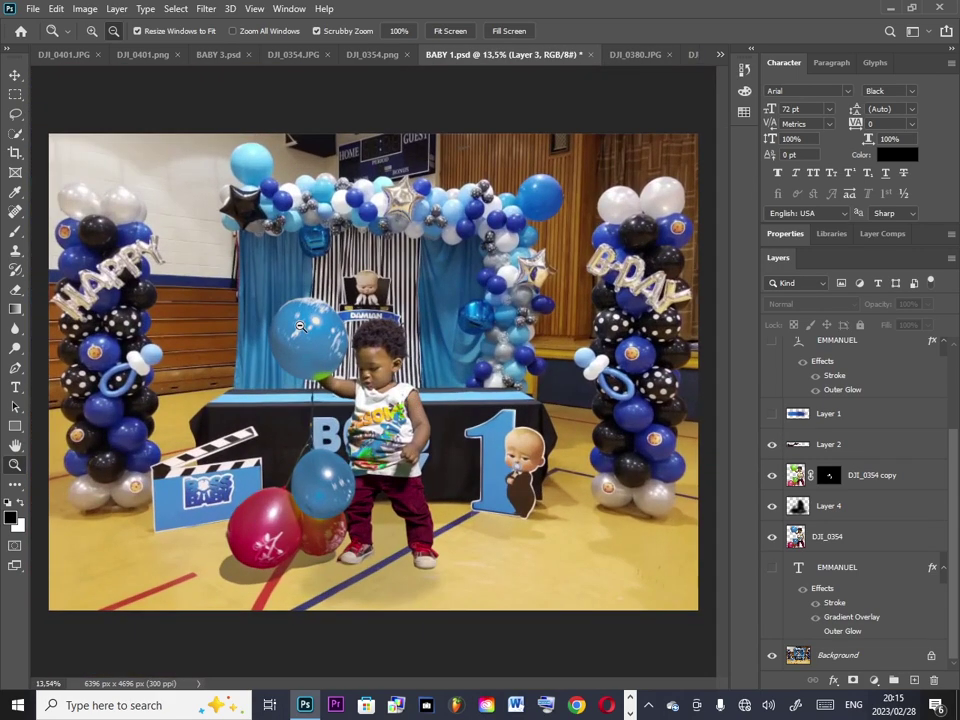
{"action": "left_click", "coordinate": [384, 61]}
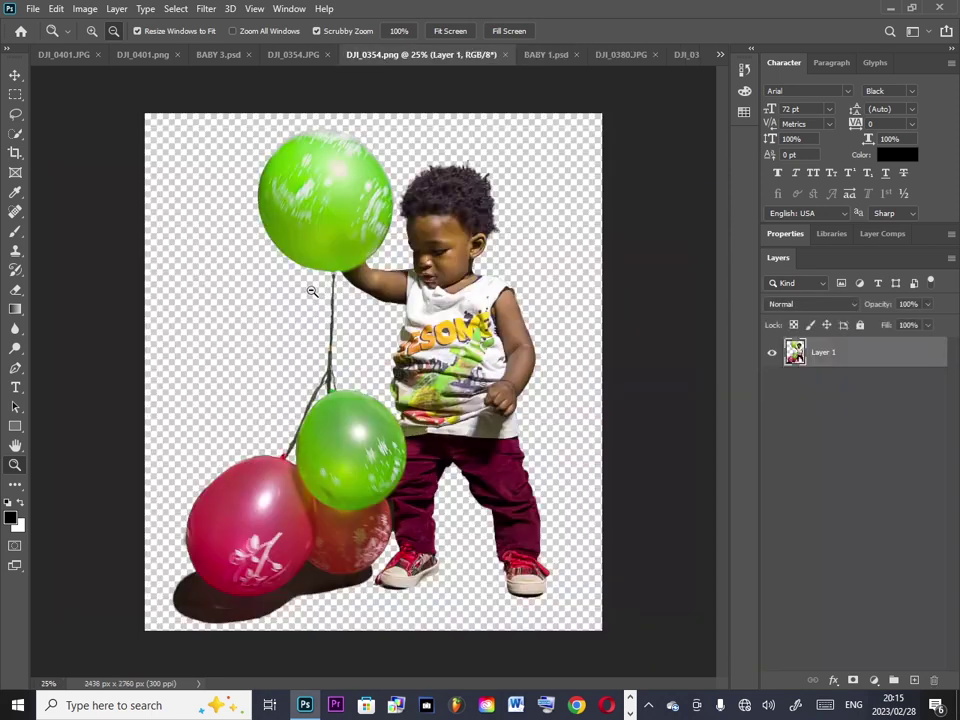
Step: Switch to BABY 1.psd and replace the name on the backdrop banner by showing Layer 1 and both warped name text layers
{"action": "key", "text": "ctrl+Tab"}
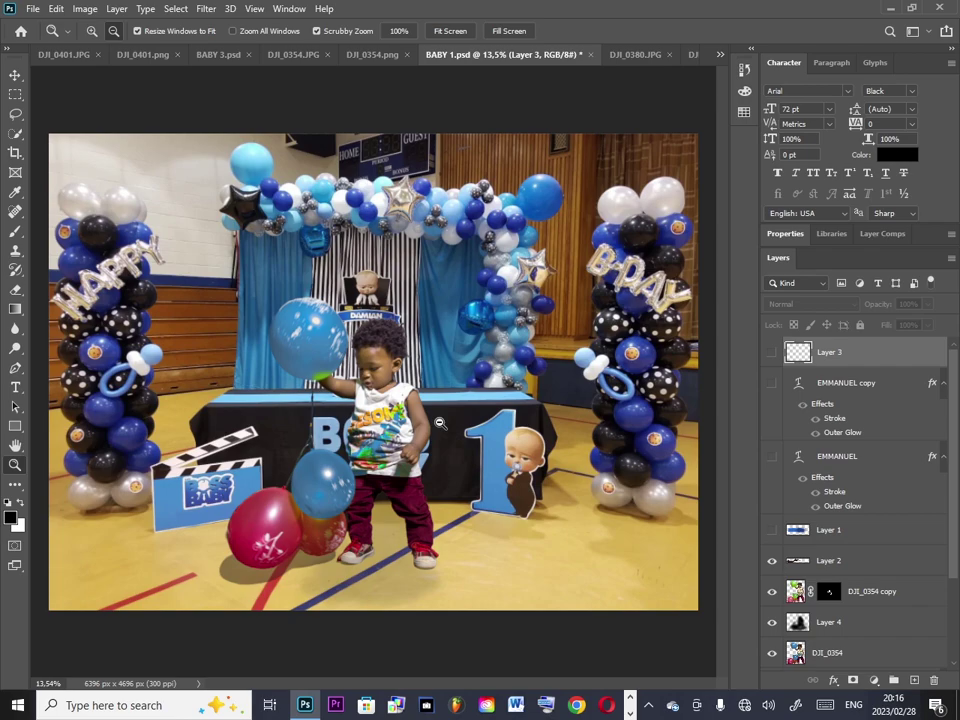
{"action": "scroll", "coordinate": [350, 310], "scroll_direction": "up", "scroll_amount": 8}
{"action": "scroll", "coordinate": [510, 335], "scroll_direction": "down", "scroll_amount": 3}
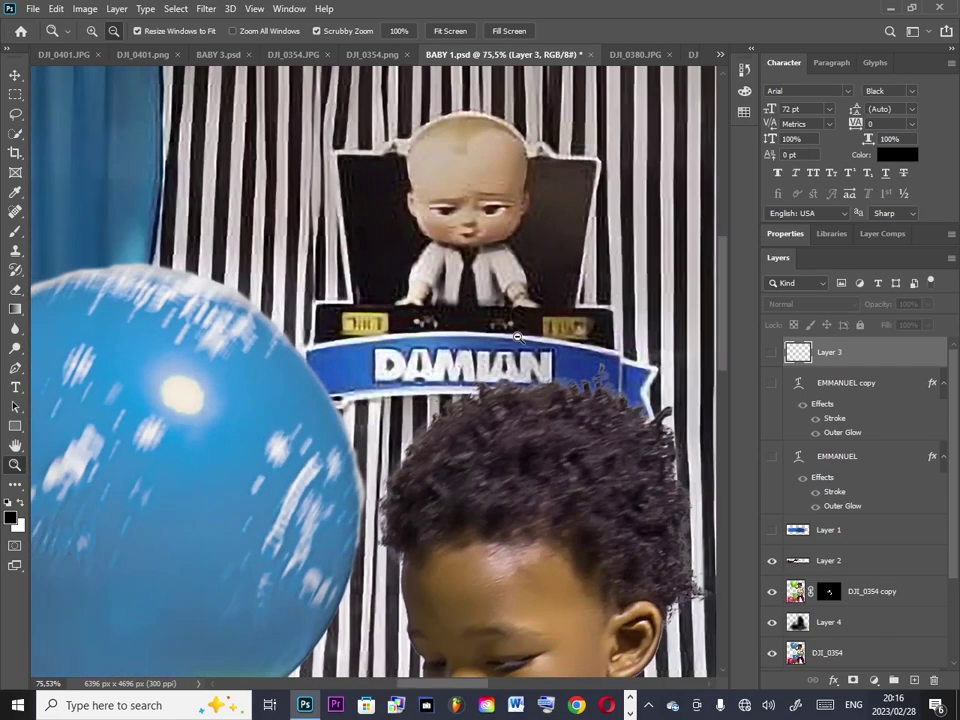
{"action": "left_click", "coordinate": [574, 348]}
{"action": "left_click_drag", "start_coordinate": [585, 350], "coordinate": [615, 350]}
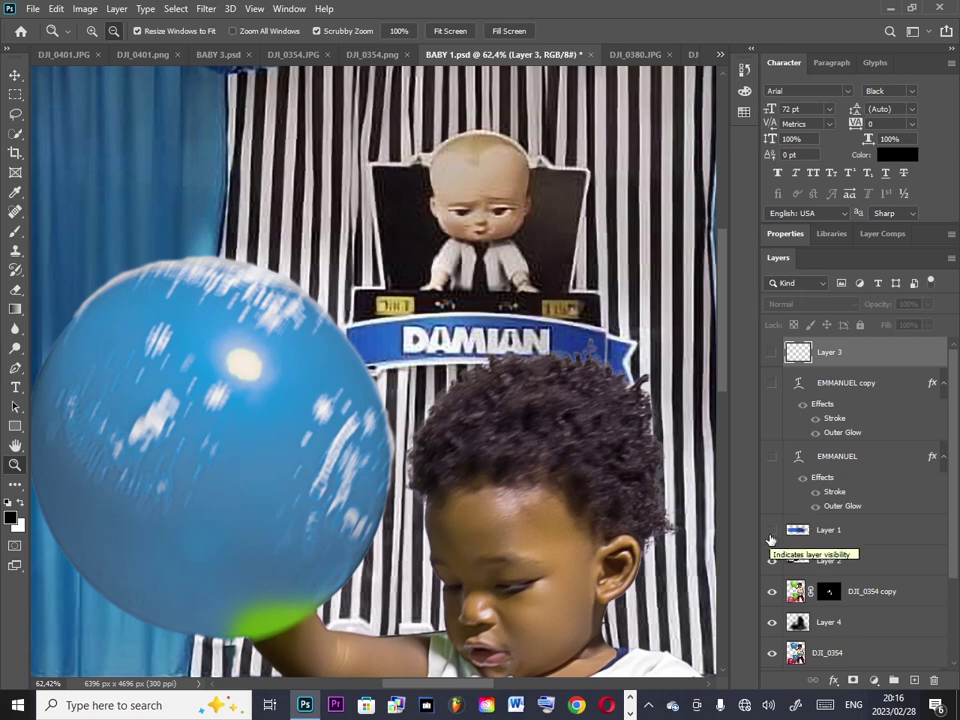
{"action": "left_click", "coordinate": [770, 536]}
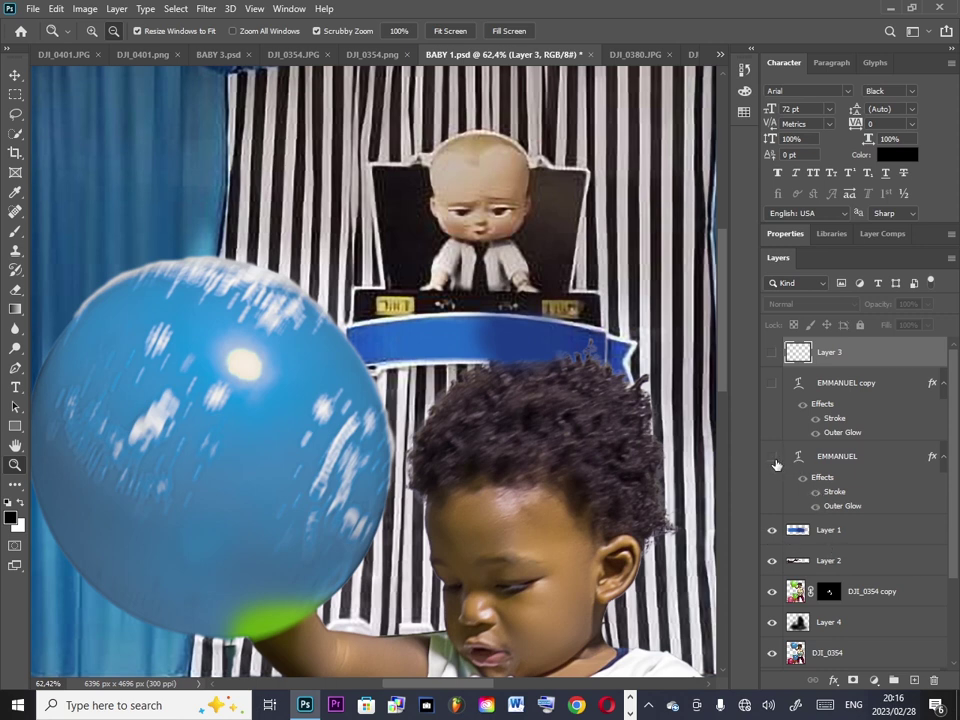
{"action": "left_click", "coordinate": [772, 457]}
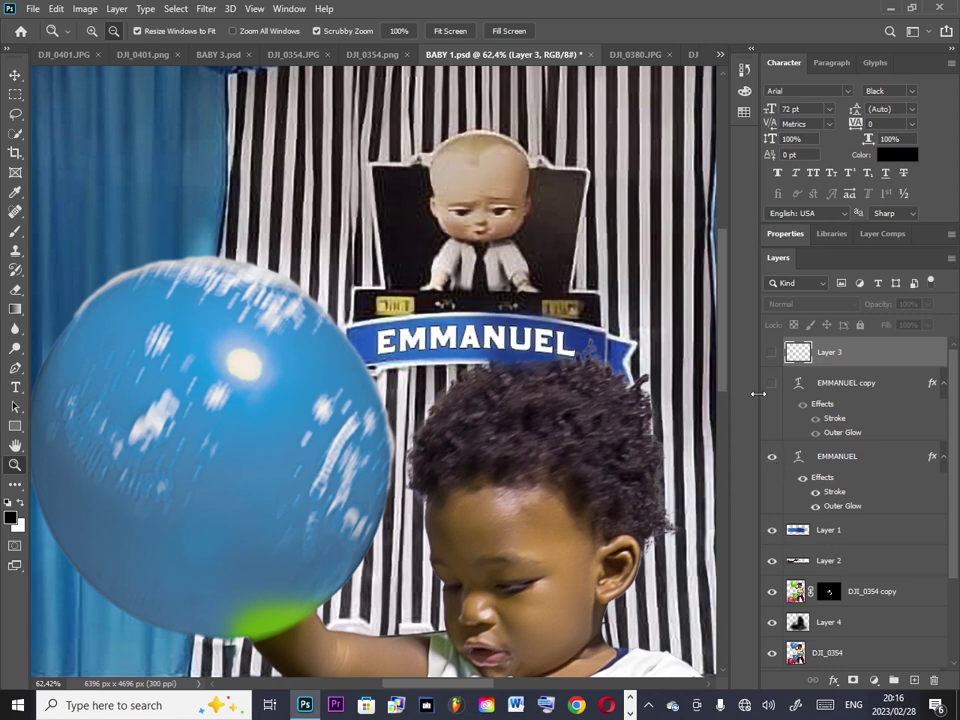
{"action": "left_click", "coordinate": [772, 383]}
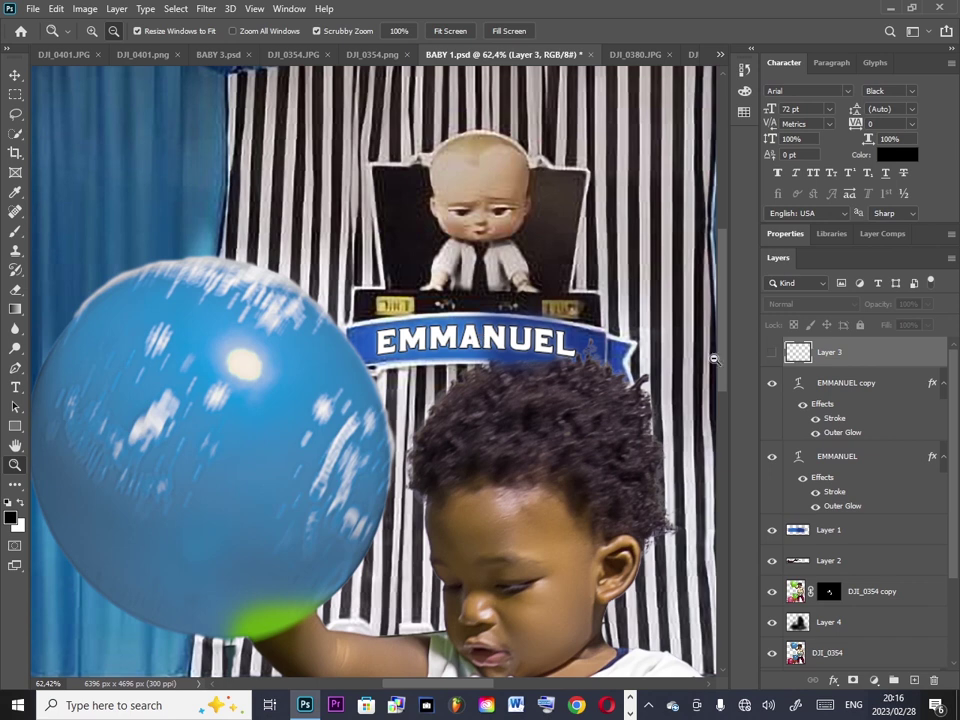
Step: Show the name text layer on the Boss Baby clapperboard and review the whole composite
{"action": "scroll", "coordinate": [508, 441], "scroll_direction": "up", "scroll_amount": 1}
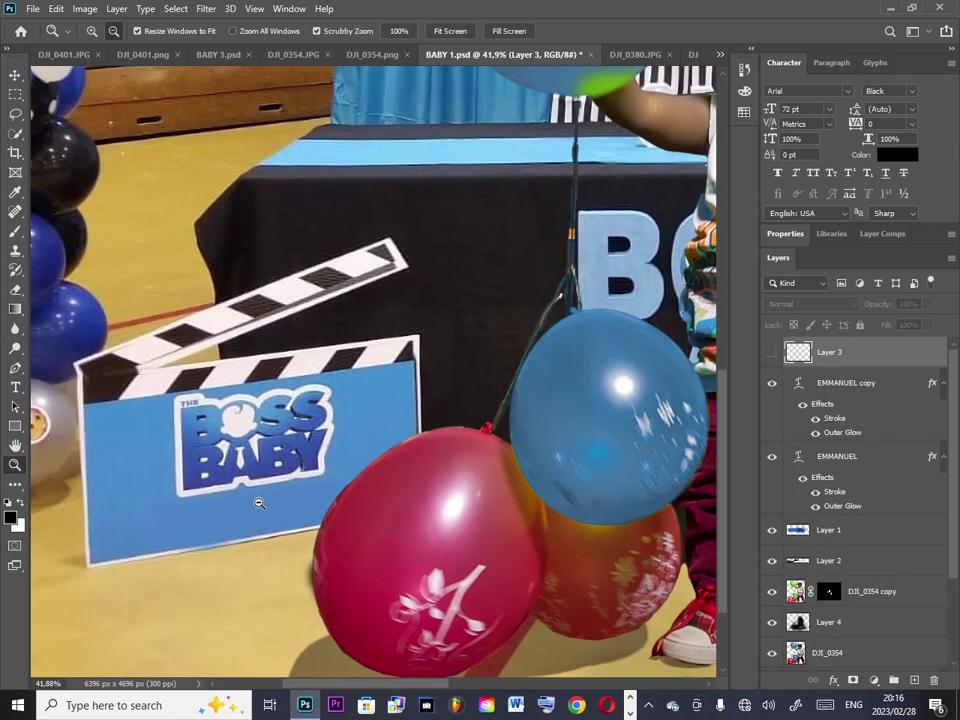
{"action": "scroll", "coordinate": [752, 636], "scroll_direction": "down", "scroll_amount": 2}
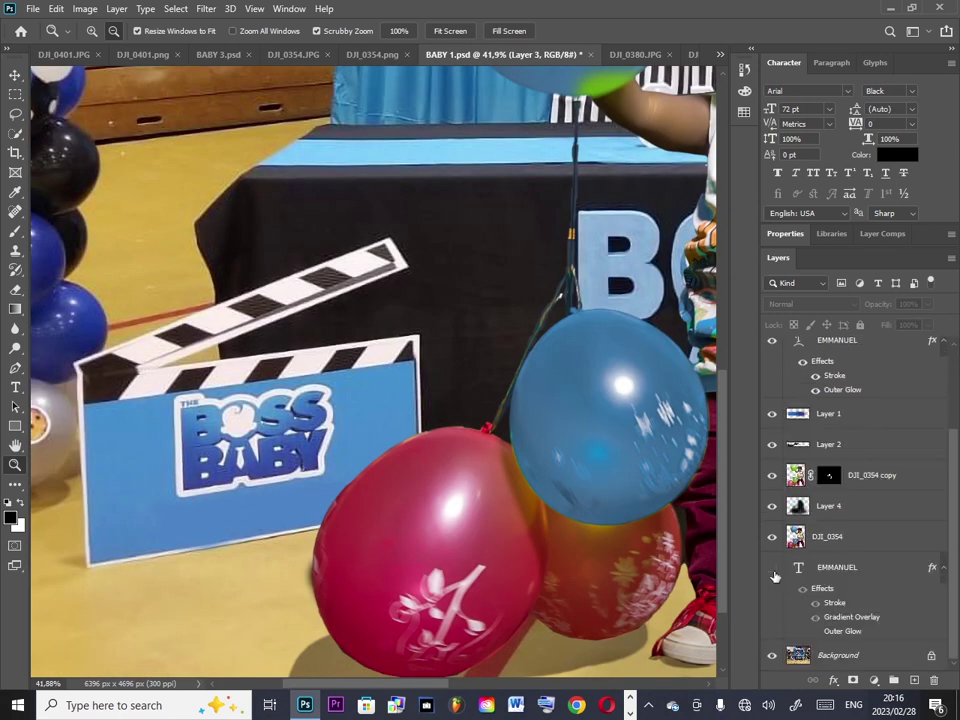
{"action": "left_click", "coordinate": [773, 569]}
{"action": "left_click_drag", "start_coordinate": [281, 512], "coordinate": [200, 512]}
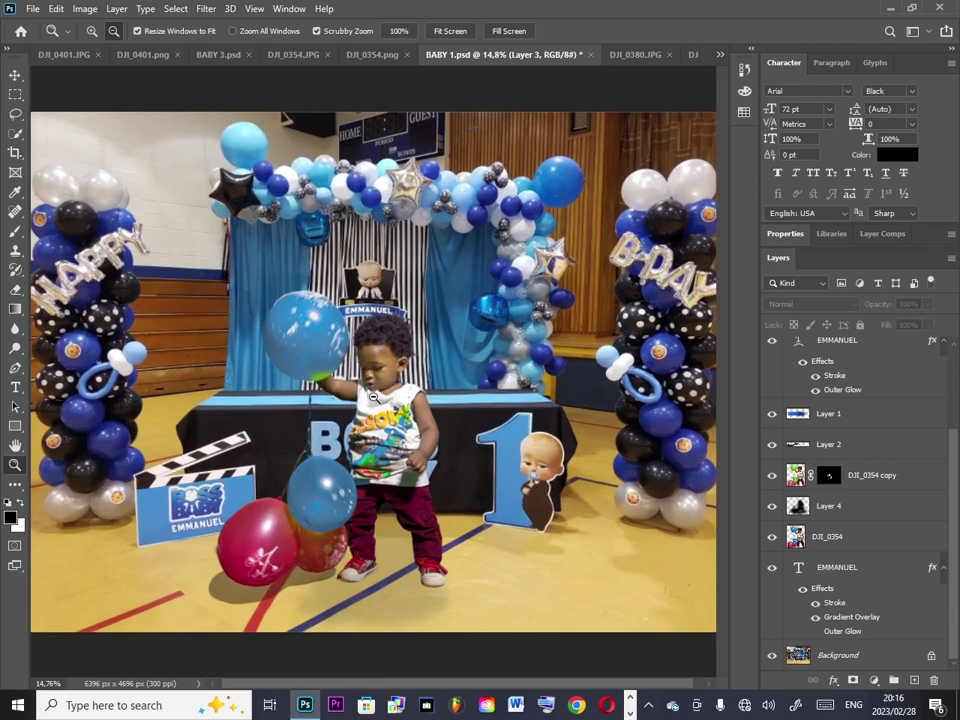
{"action": "left_click", "coordinate": [373, 397]}
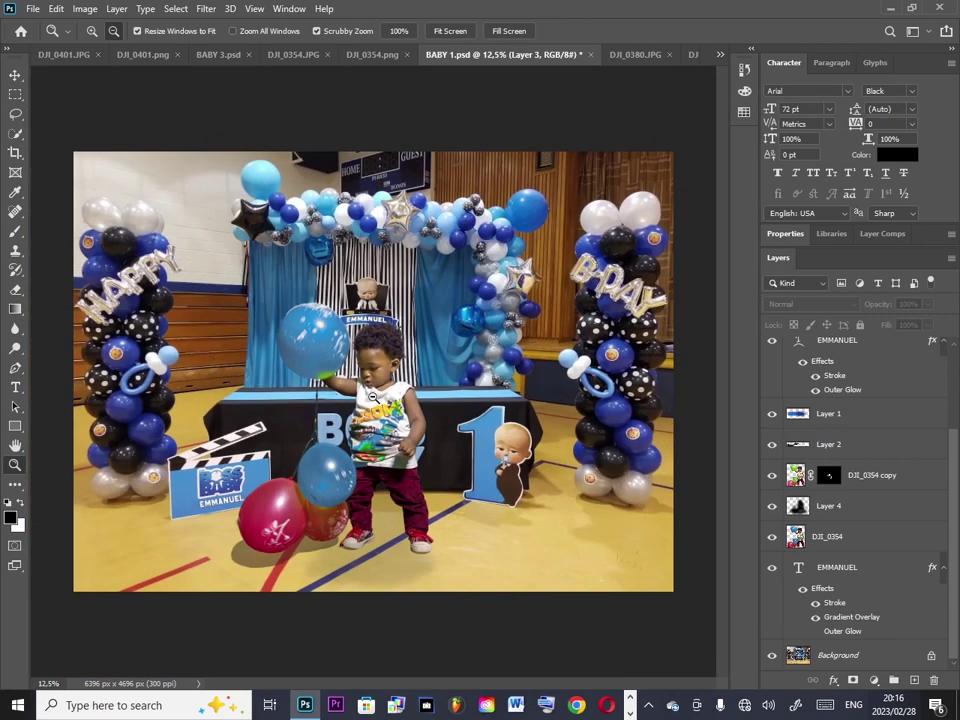
{"action": "left_click", "coordinate": [372, 396]}
{"action": "key", "text": "ctrl+0"}
{"action": "left_click", "coordinate": [420, 388]}
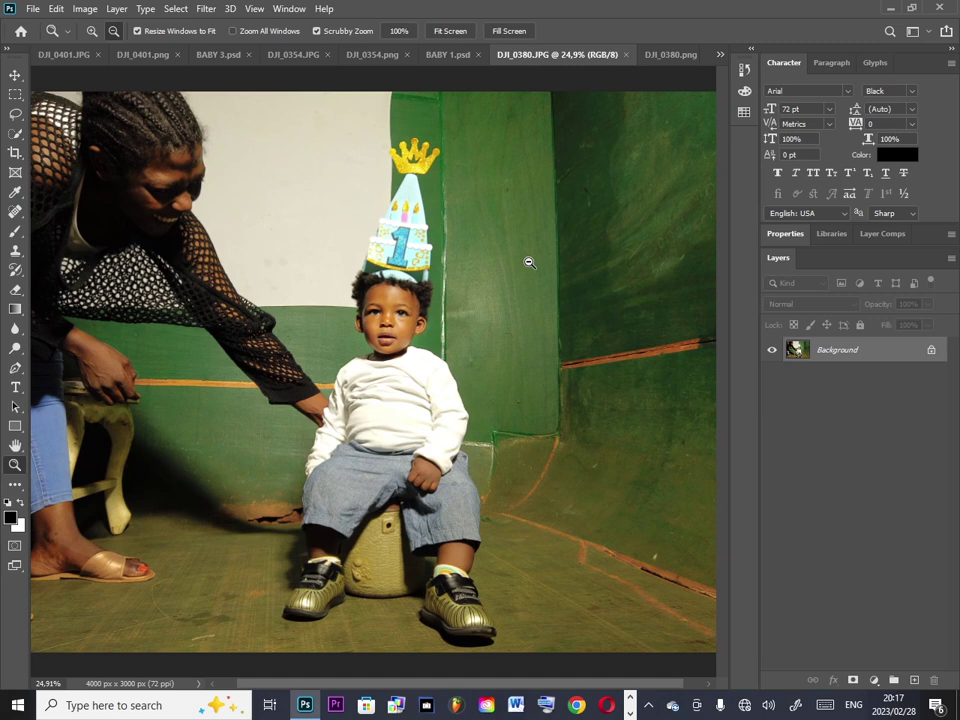
Step: Go through DJI_0380.png to BABY 2.psd and show the DJI_0380 copy layer over the blue birthday backdrop
{"action": "left_click", "coordinate": [657, 56]}
{"action": "left_click", "coordinate": [717, 56]}
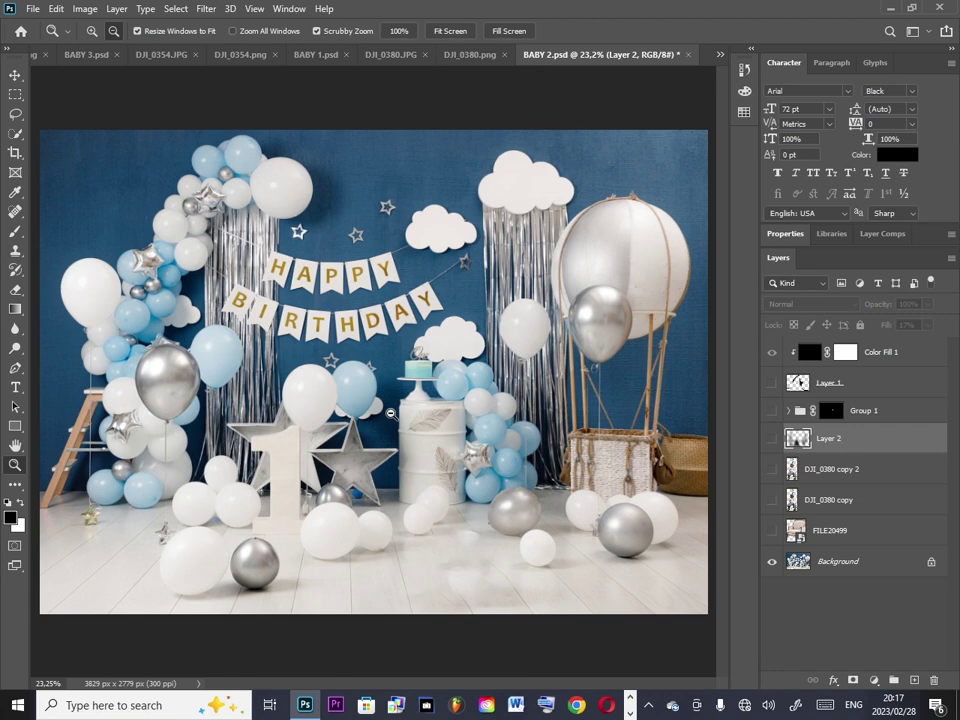
{"action": "left_click", "coordinate": [775, 500]}
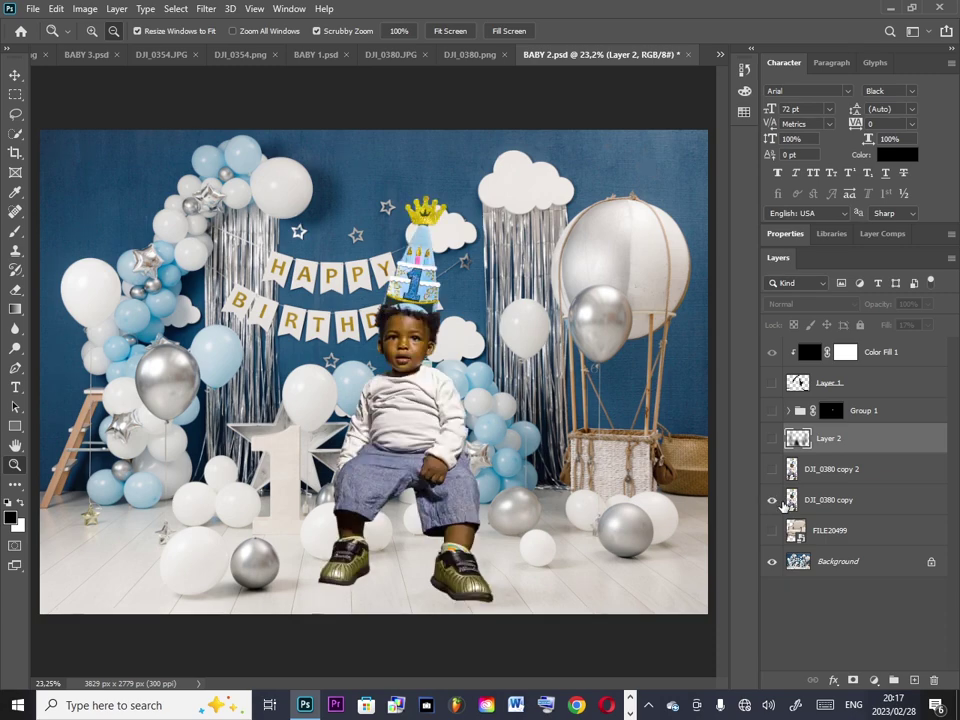
{"action": "left_click_drag", "start_coordinate": [392, 323], "coordinate": [409, 346]}
{"action": "left_click", "coordinate": [408, 342]}
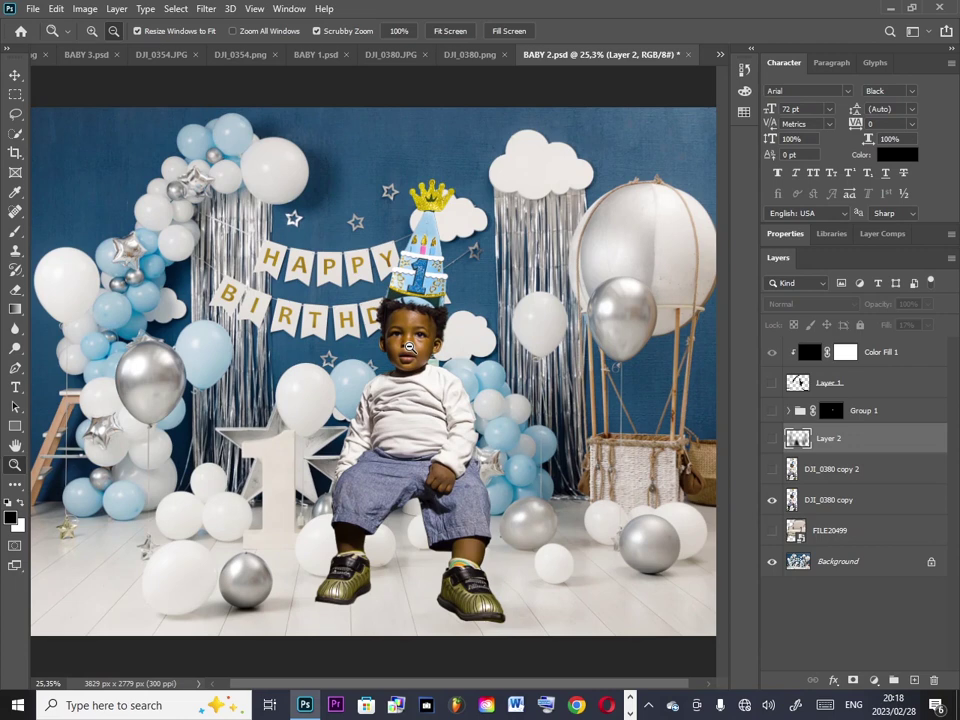
Step: Compare with the original DJI_0380.JPG, then show the FILE20499 armchair layer behind the child in BABY 2.psd
{"action": "left_click", "coordinate": [395, 56]}
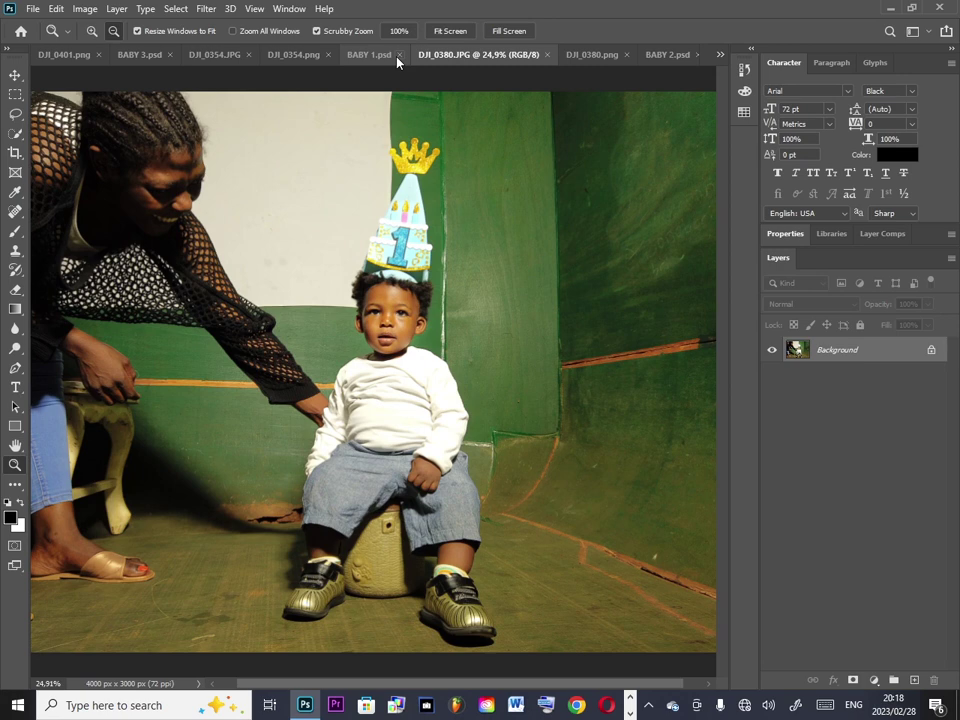
{"action": "left_click", "coordinate": [667, 55]}
{"action": "left_click", "coordinate": [771, 531]}
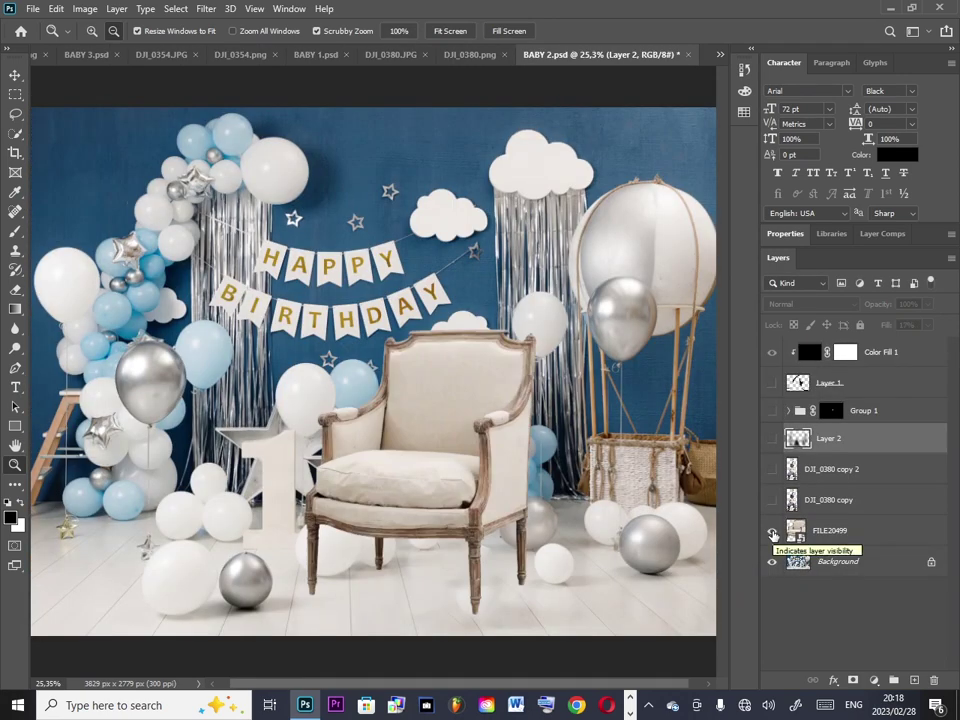
{"action": "left_click", "coordinate": [772, 500]}
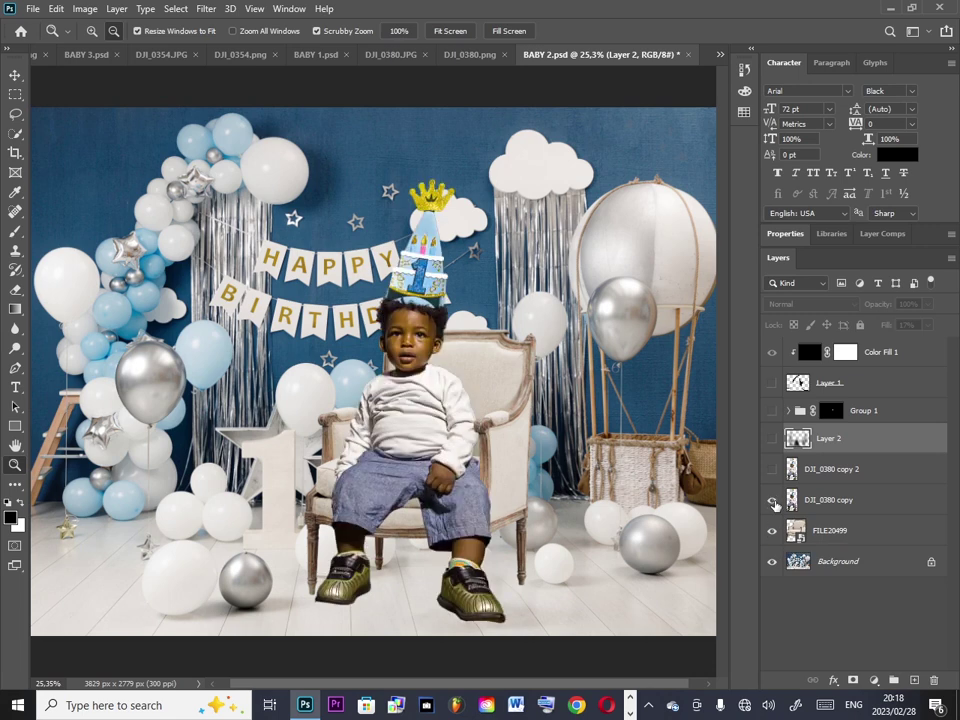
Step: Toggle the DJI_0380 copy 2 layer to compare the child's face and clothing, leaving it shown
{"action": "left_click", "coordinate": [772, 469]}
{"action": "left_click", "coordinate": [771, 471]}
{"action": "left_click_drag", "start_coordinate": [416, 313], "coordinate": [472, 313]}
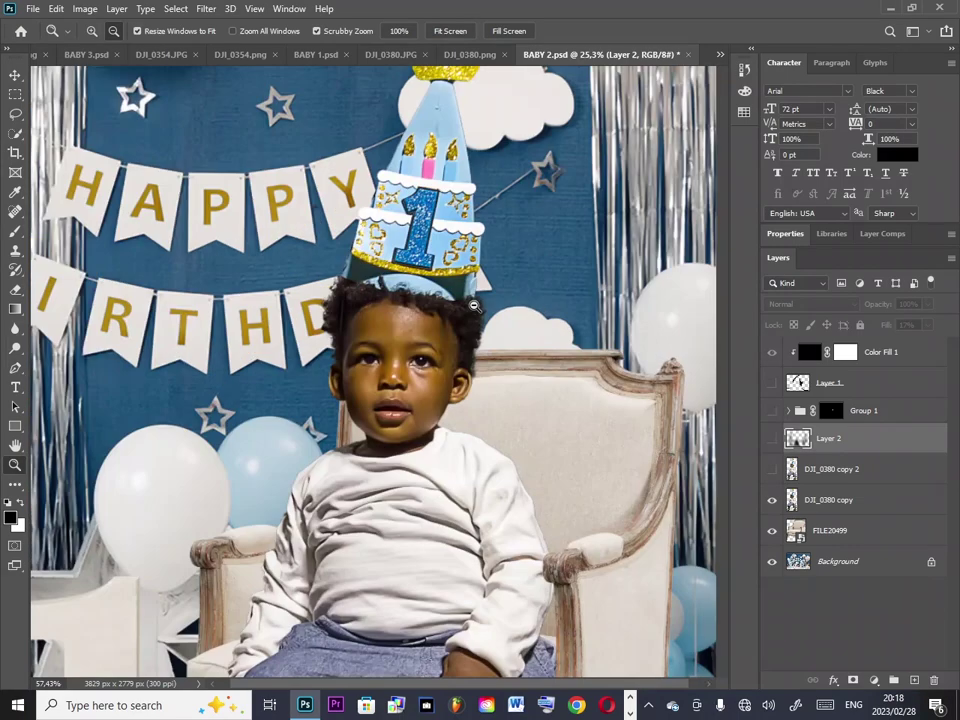
{"action": "left_click", "coordinate": [770, 470]}
{"action": "left_click", "coordinate": [771, 472]}
{"action": "left_click", "coordinate": [771, 472]}
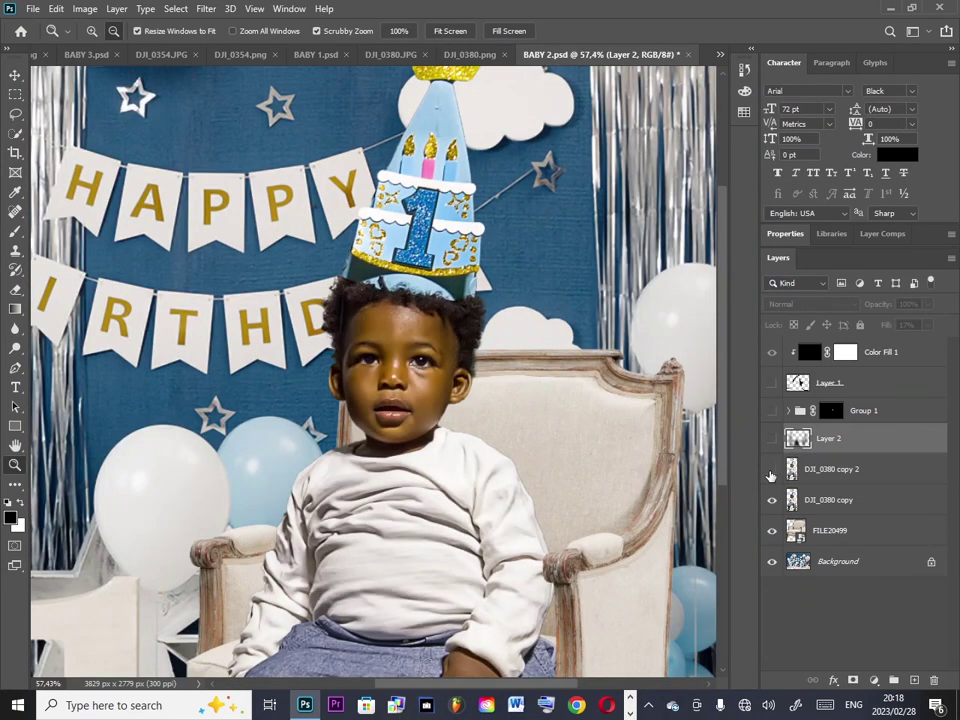
{"action": "left_click", "coordinate": [771, 472]}
{"action": "left_click", "coordinate": [771, 472]}
{"action": "left_click", "coordinate": [771, 471]}
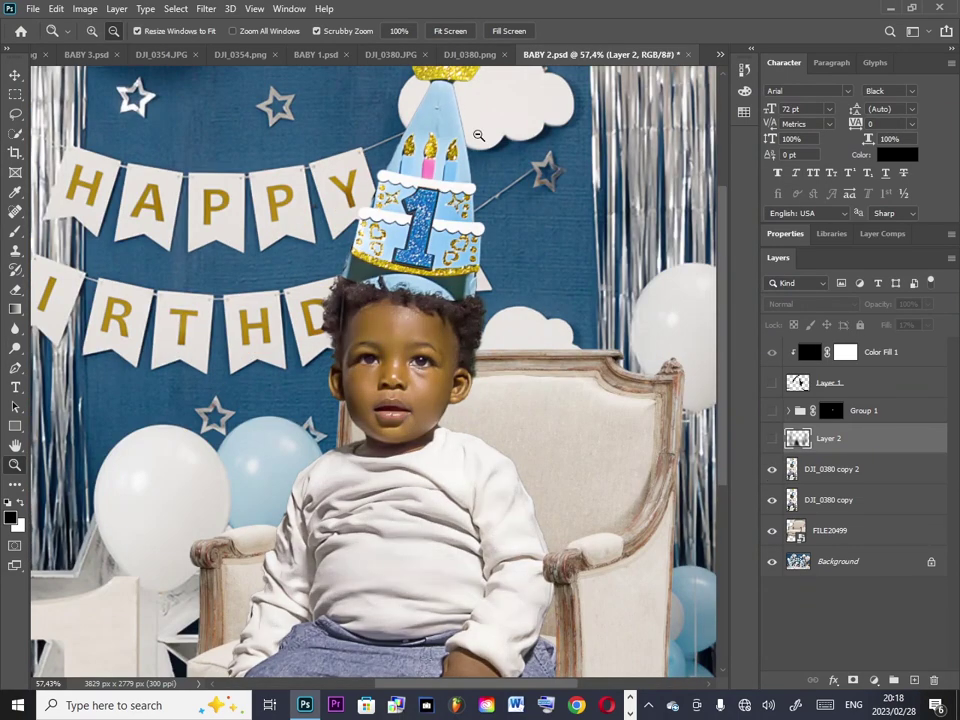
{"action": "left_click", "coordinate": [459, 32]}
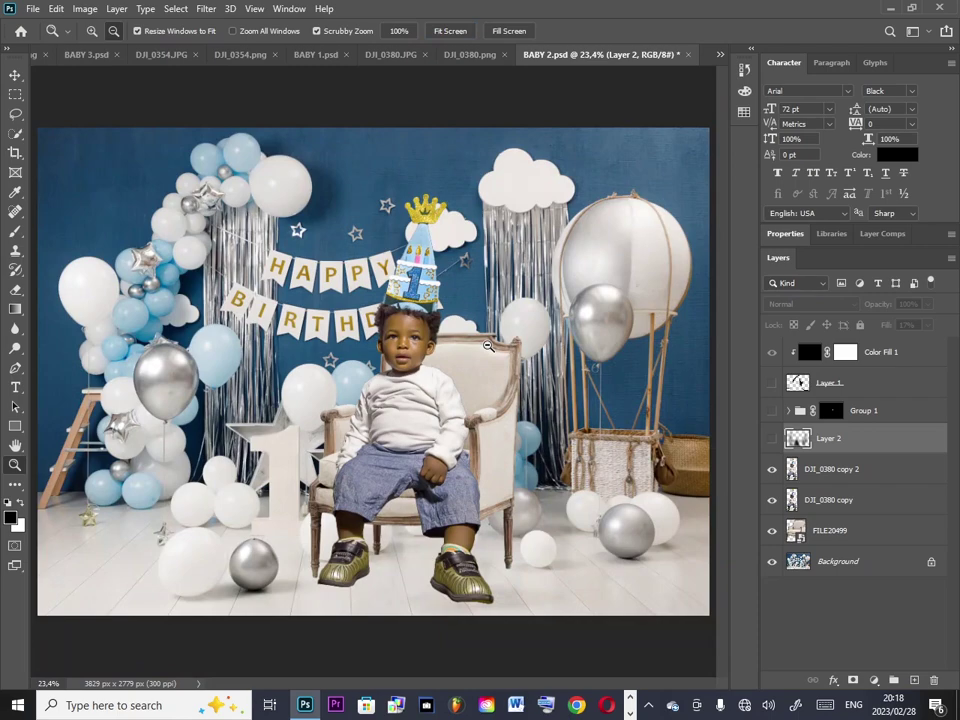
Step: Toggle Layer 2 to compare its effect around the armchair and floor, leaving it shown
{"action": "left_click", "coordinate": [771, 439]}
{"action": "left_click", "coordinate": [771, 439]}
{"action": "left_click", "coordinate": [771, 439]}
{"action": "left_click_drag", "start_coordinate": [592, 546], "coordinate": [460, 550]}
{"action": "left_click", "coordinate": [771, 438]}
{"action": "left_click", "coordinate": [771, 438]}
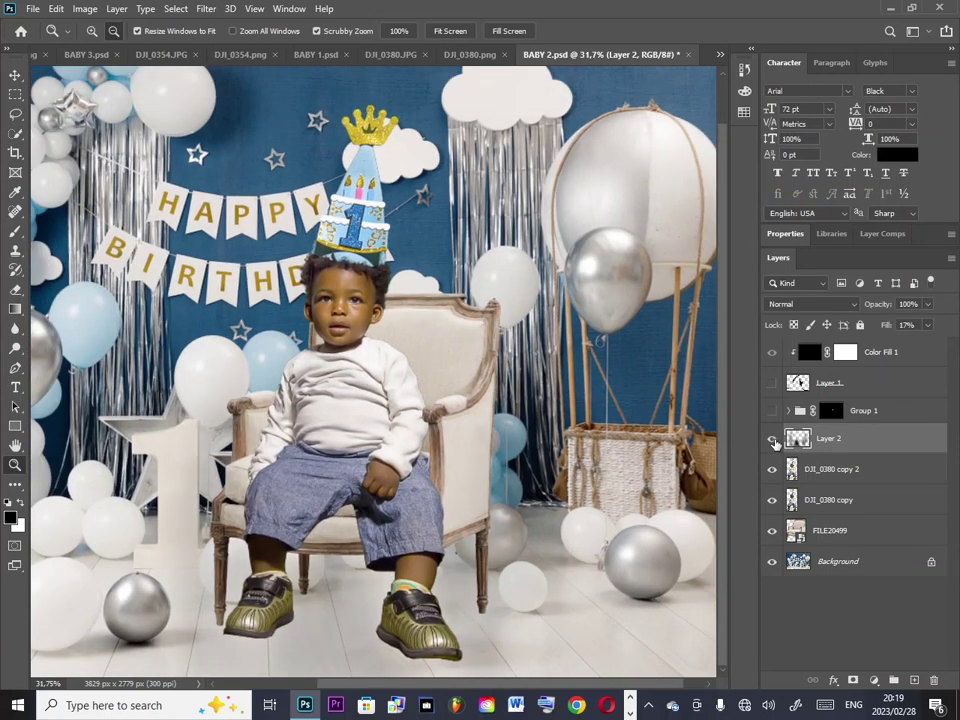
Step: Show the masked Group 1 and inspect its effect on the child's face
{"action": "left_click_drag", "start_coordinate": [366, 326], "coordinate": [440, 320]}
{"action": "left_click_drag", "start_coordinate": [319, 285], "coordinate": [560, 300]}
{"action": "left_click", "coordinate": [771, 410]}
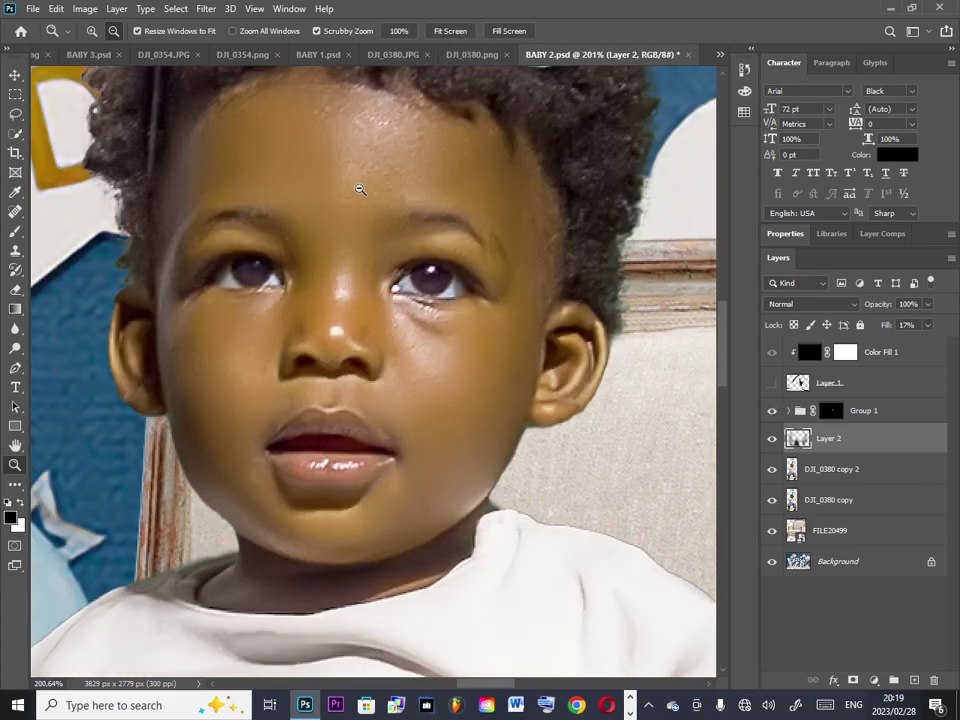
{"action": "left_click", "coordinate": [445, 31]}
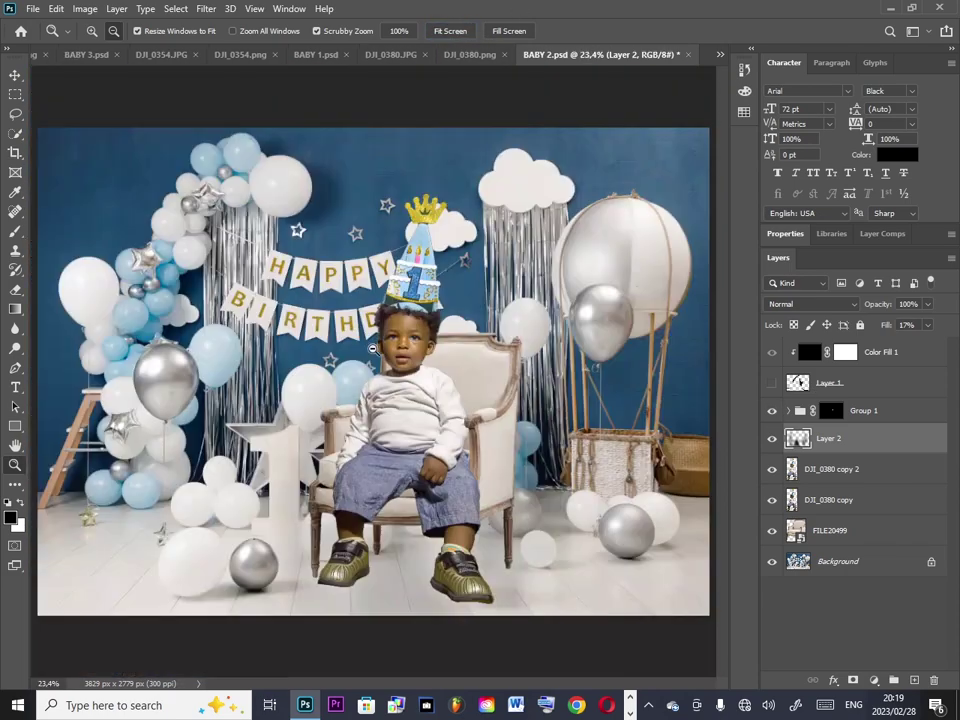
Step: Show the Layer 1 shadows with the clipped Color Fill 1 and inspect them around the shoes and armchair
{"action": "scroll", "coordinate": [372, 348], "scroll_direction": "down", "scroll_amount": 1}
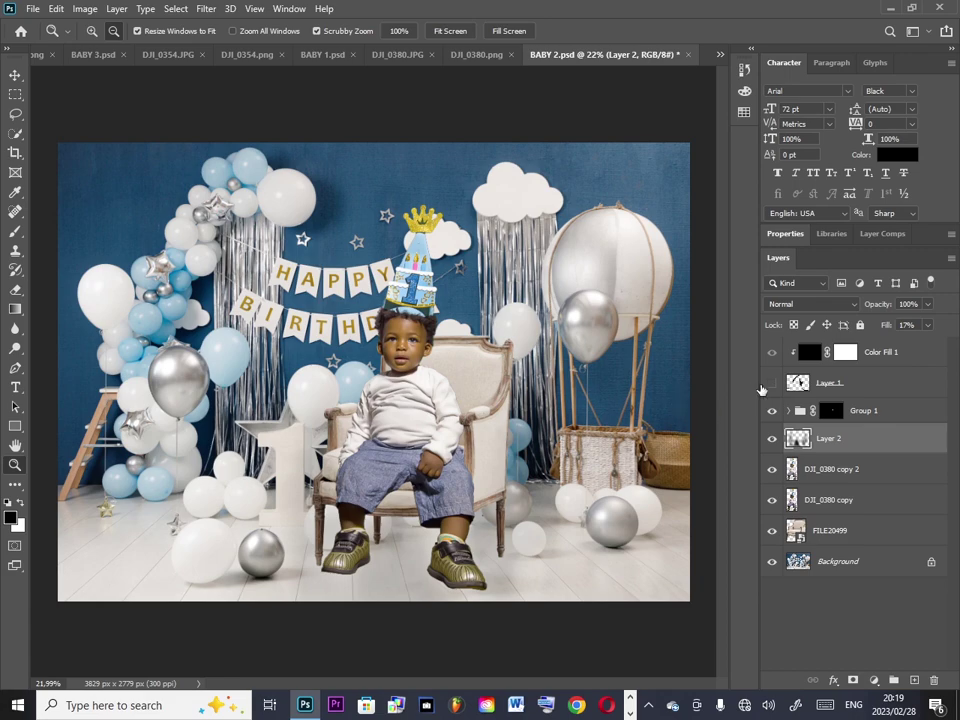
{"action": "left_click", "coordinate": [769, 385]}
{"action": "left_click_drag", "start_coordinate": [388, 560], "coordinate": [429, 561]}
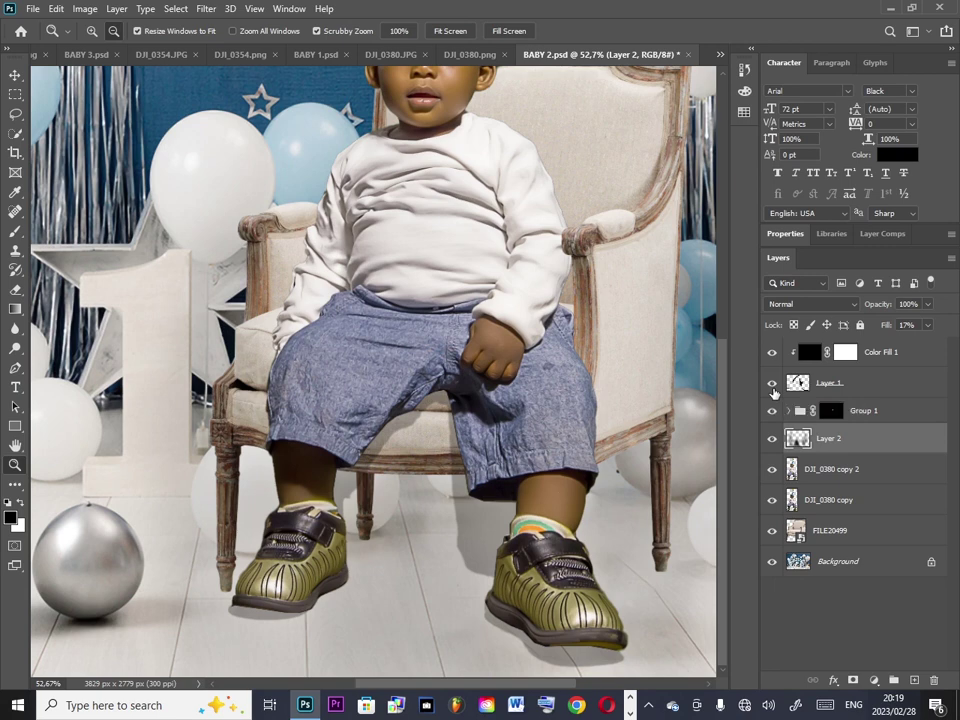
{"action": "left_click", "coordinate": [450, 31]}
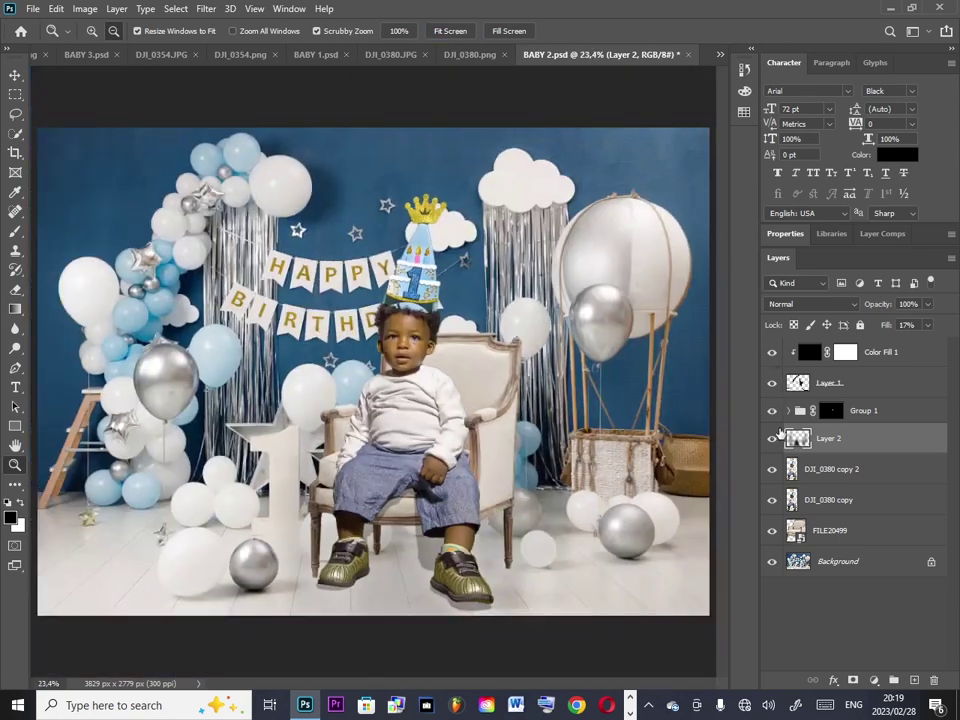
Step: Toggle Layer 1 off and on to compare the shadows around the seated child, leaving it shown
{"action": "left_click_drag", "start_coordinate": [318, 514], "coordinate": [359, 512]}
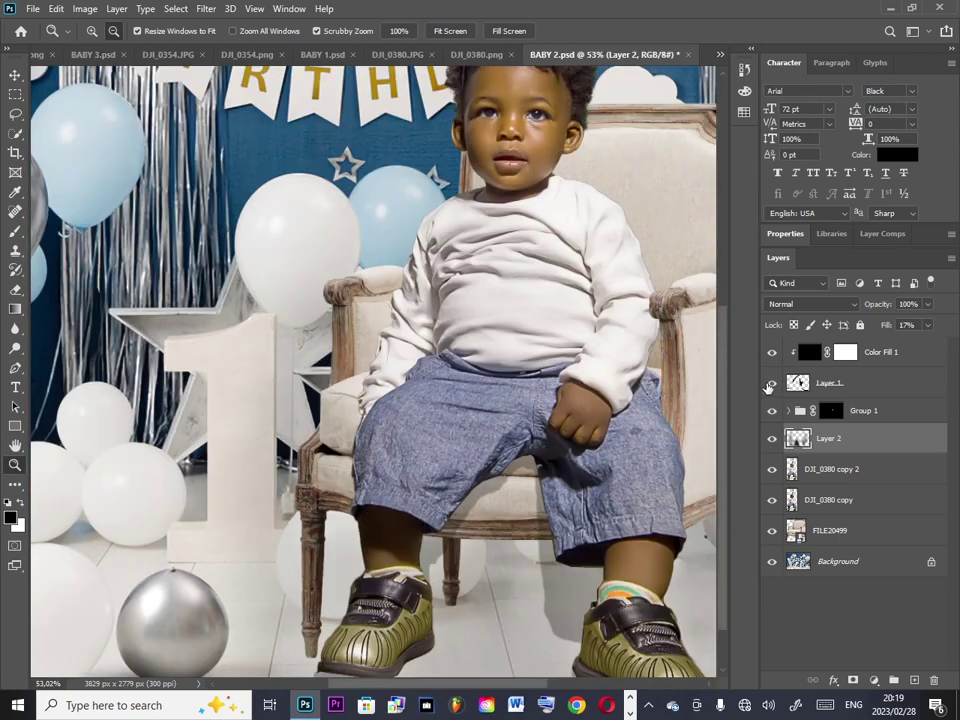
{"action": "left_click", "coordinate": [769, 385]}
{"action": "left_click", "coordinate": [769, 385]}
{"action": "left_click", "coordinate": [769, 385]}
{"action": "left_click", "coordinate": [769, 385]}
{"action": "left_click_drag", "start_coordinate": [442, 421], "coordinate": [394, 421]}
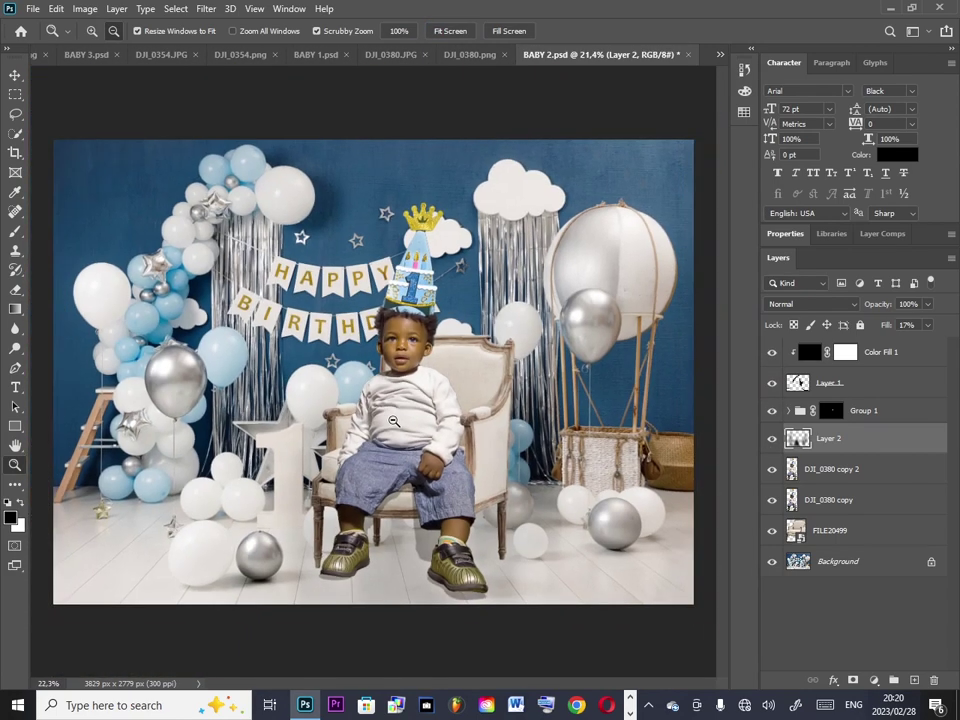